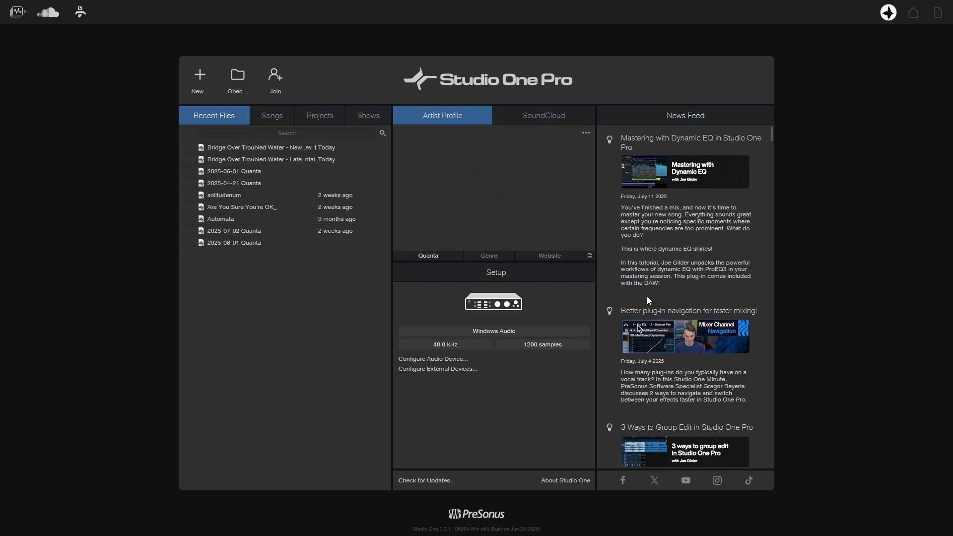
Step: Keep Windows Audio as the audio device in the audio setup options and confirm
{"action": "left_click", "coordinate": [489, 332]}
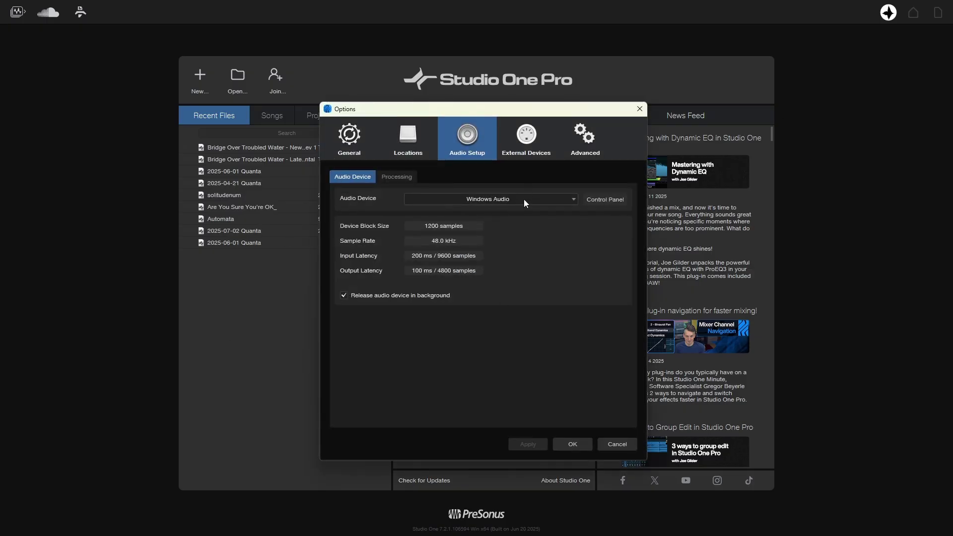
{"action": "left_click", "coordinate": [524, 199]}
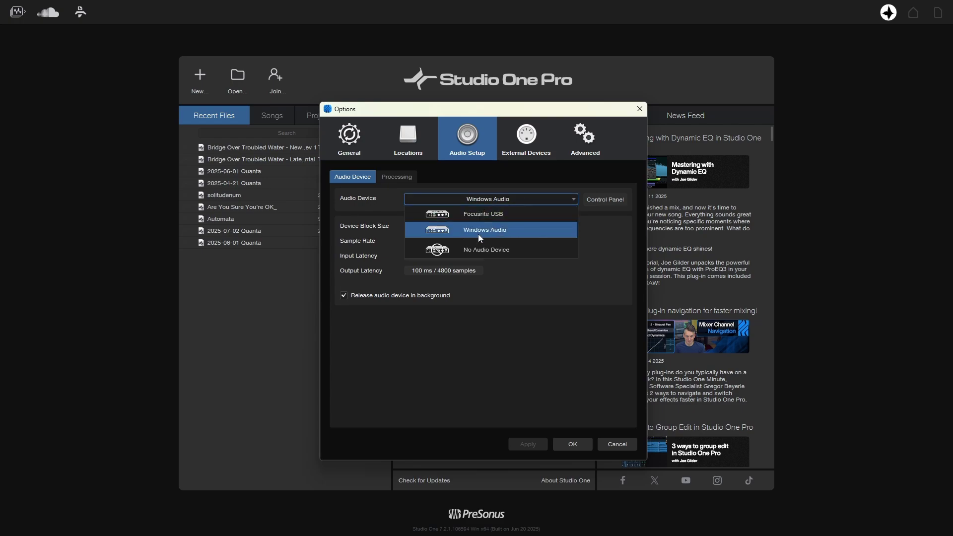
{"action": "left_click", "coordinate": [609, 294]}
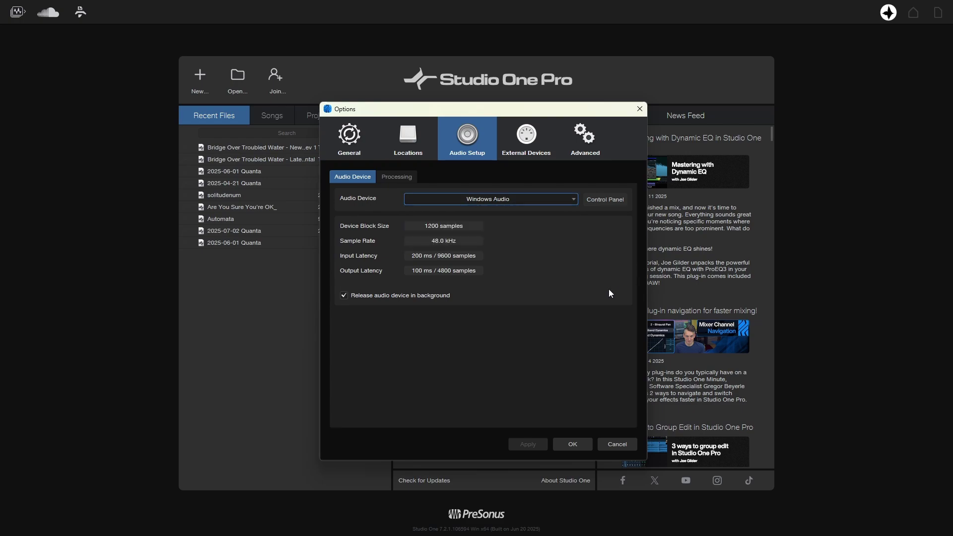
{"action": "left_click", "coordinate": [570, 446]}
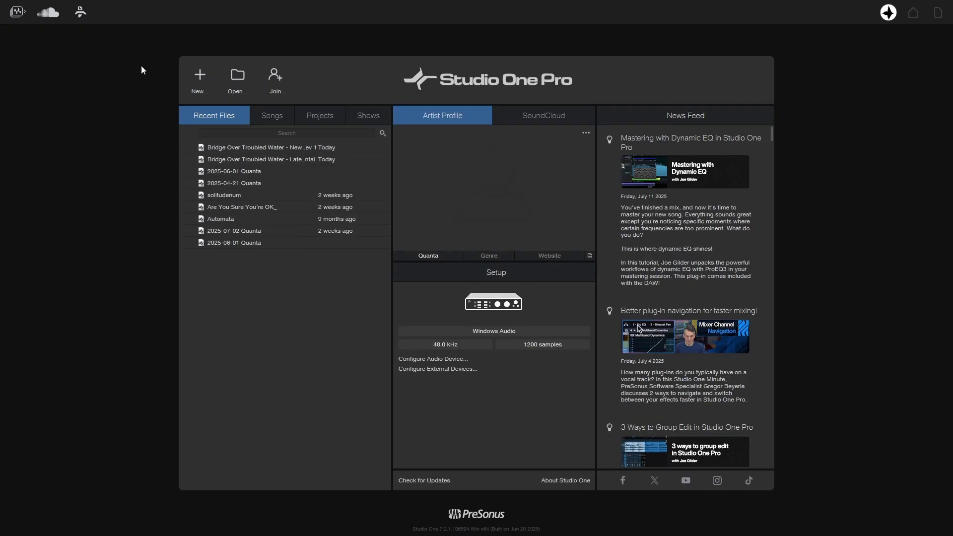
Step: Create a new Record and Mix song and add a mono audio track named Narration
{"action": "left_click", "coordinate": [201, 78]}
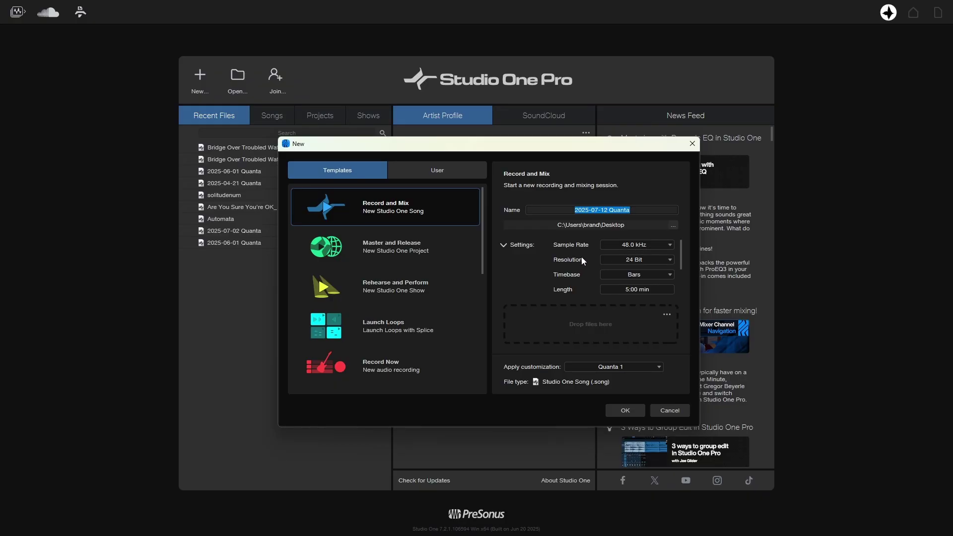
{"action": "left_click", "coordinate": [617, 412]}
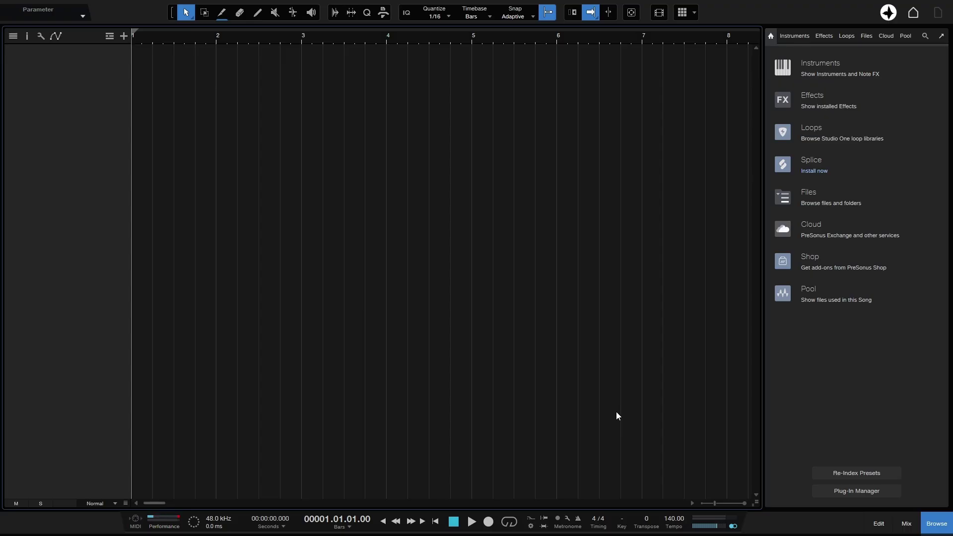
{"action": "key", "text": "t"}
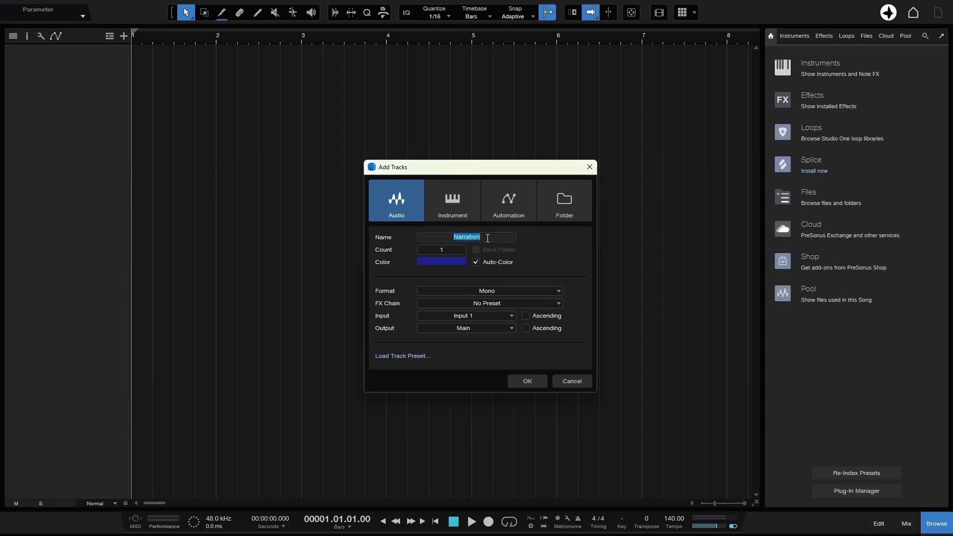
{"action": "left_click", "coordinate": [524, 380]}
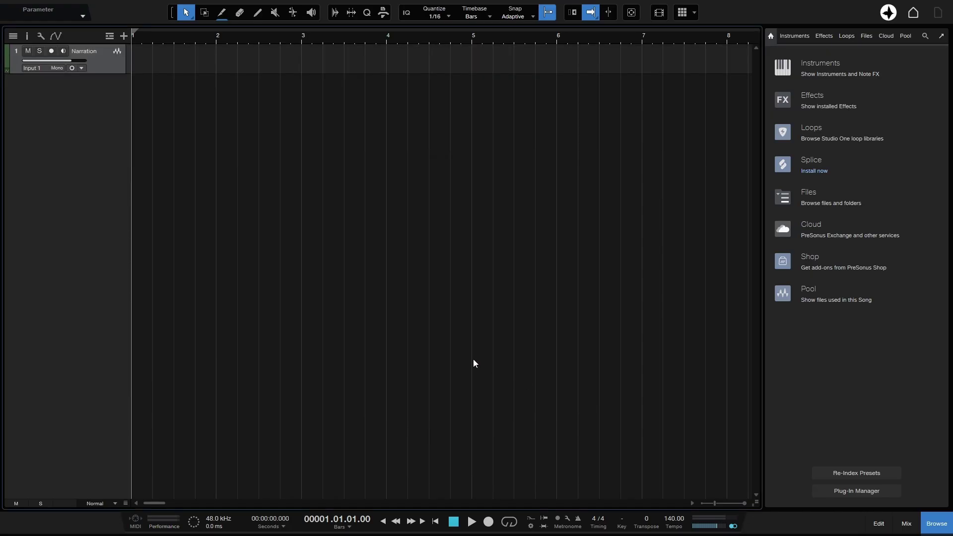
Step: Enlarge the Narration track, arm it with monitoring off, and record a narration clip
{"action": "key", "text": "alt+e"}
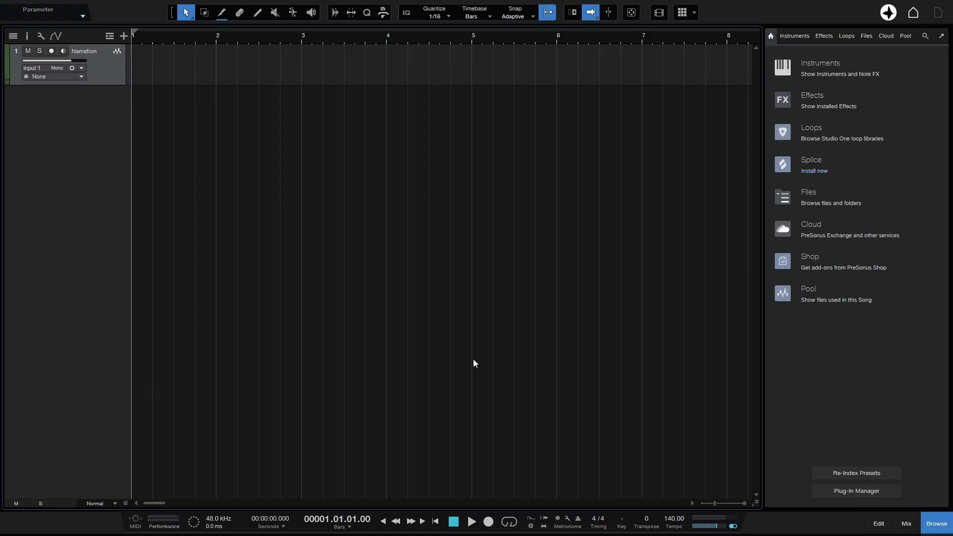
{"action": "key", "text": "alt+e"}
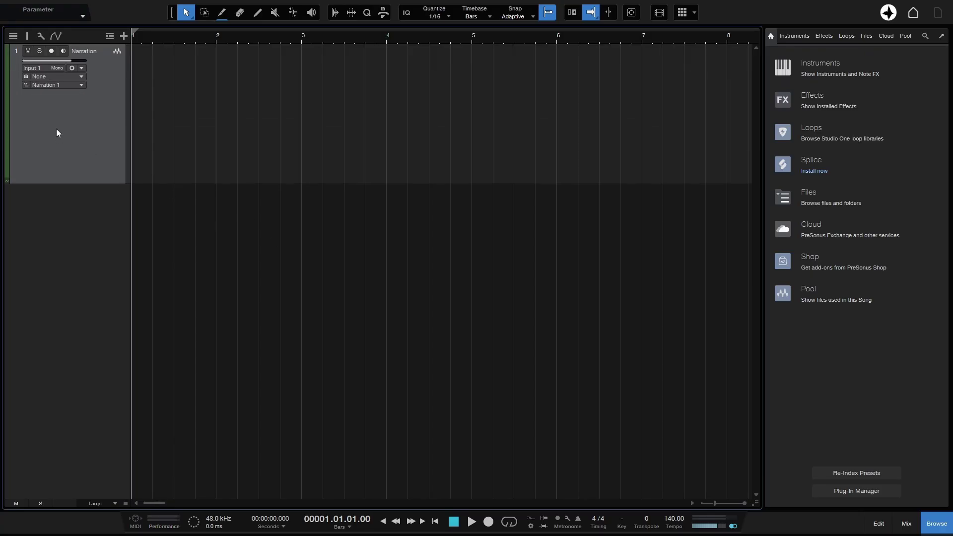
{"action": "left_click", "coordinate": [52, 51]}
{"action": "left_click", "coordinate": [64, 50]}
{"action": "left_click", "coordinate": [489, 522]}
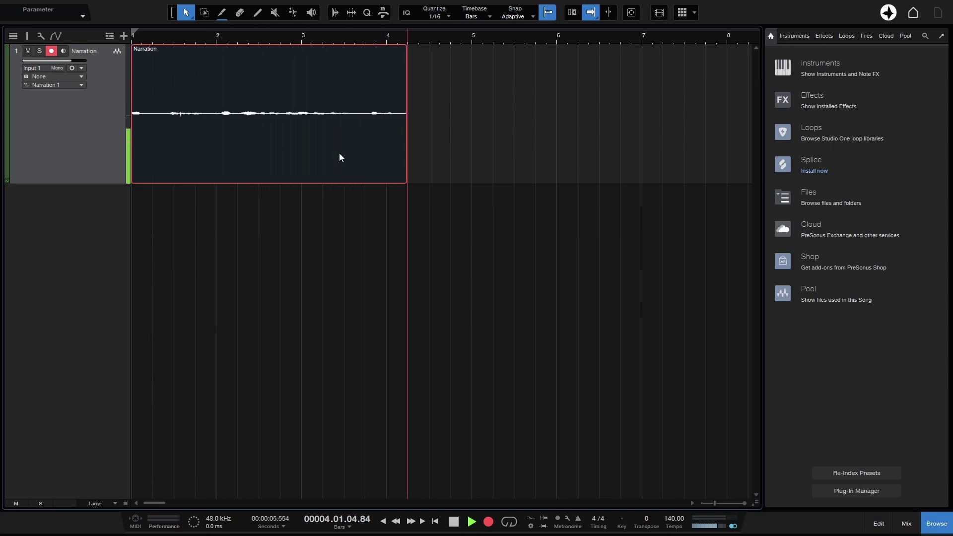
{"action": "key", "text": "space"}
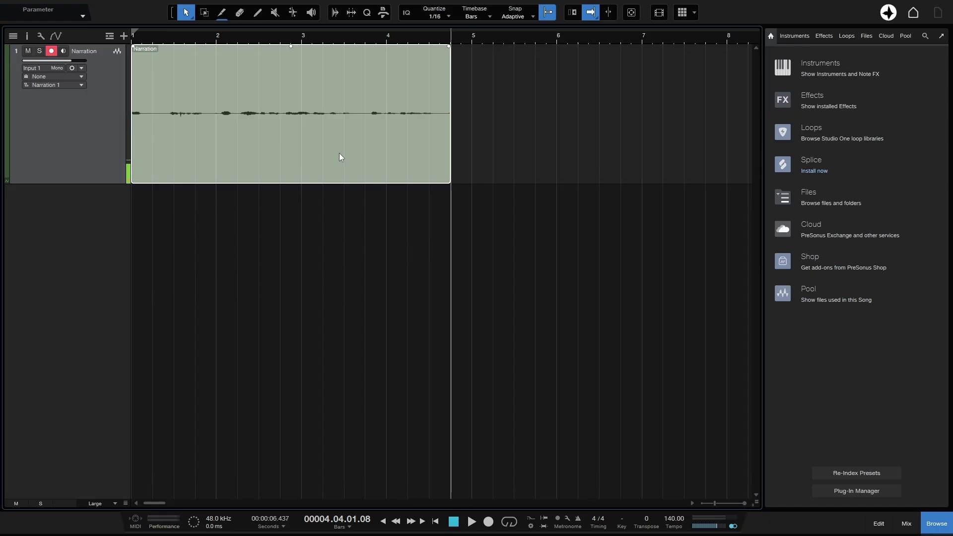
{"action": "left_click", "coordinate": [64, 53]}
{"action": "left_click", "coordinate": [64, 51]}
Step: Insert the PreSonus Room Reverb effect on the Narration track from the Effects browser
{"action": "left_click", "coordinate": [823, 36]}
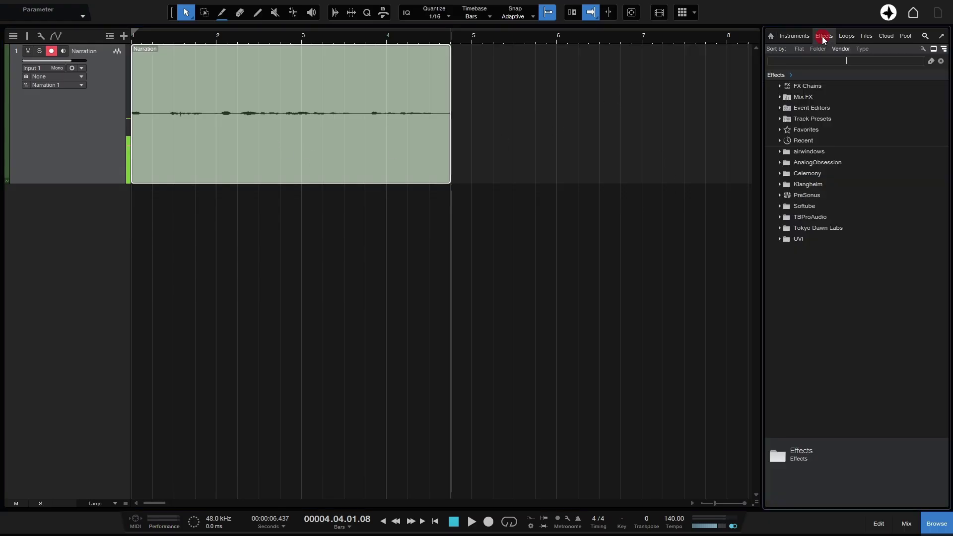
{"action": "left_click", "coordinate": [778, 196]}
{"action": "left_click_drag", "start_coordinate": [946, 134], "coordinate": [947, 360]}
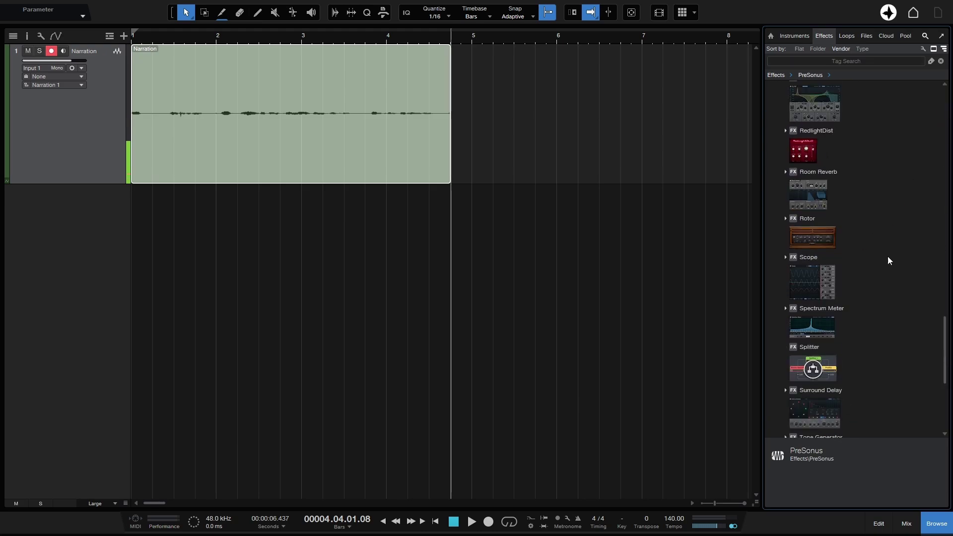
{"action": "left_click_drag", "start_coordinate": [809, 198], "coordinate": [569, 106]}
{"action": "left_click", "coordinate": [937, 524]}
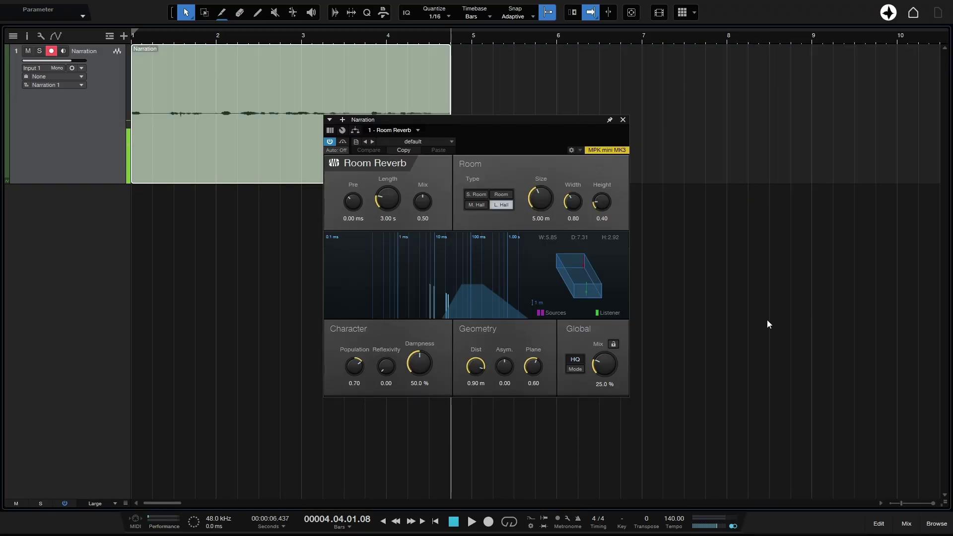
Step: Raise the Room Reverb's Global Mix to 42.5 % and close its editor
{"action": "left_click", "coordinate": [63, 52]}
{"action": "left_click_drag", "start_coordinate": [594, 371], "coordinate": [602, 342]}
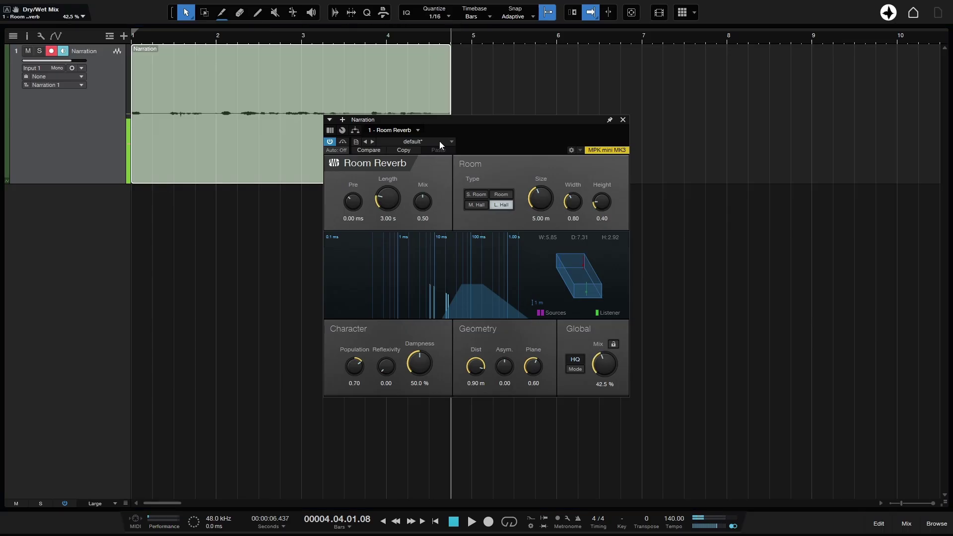
{"action": "left_click", "coordinate": [64, 50]}
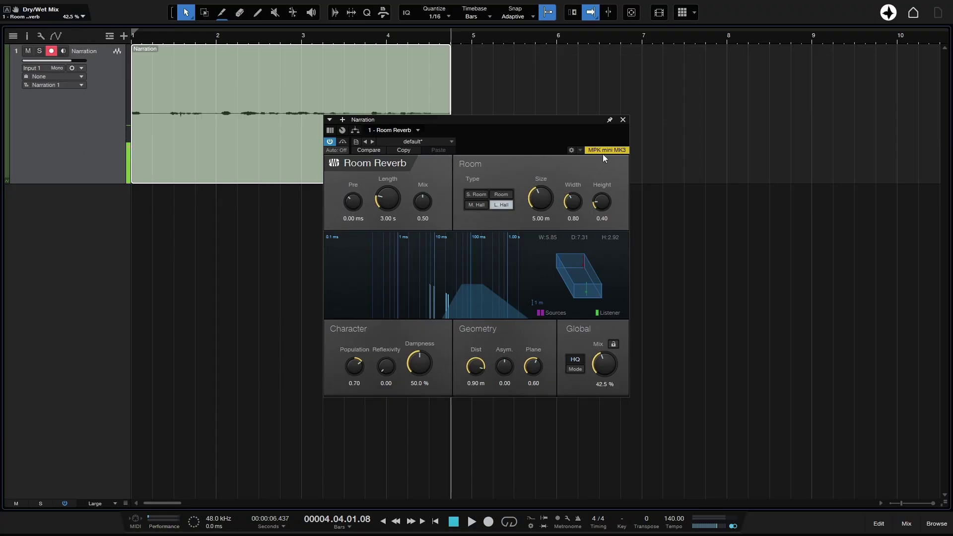
{"action": "left_click", "coordinate": [623, 120]}
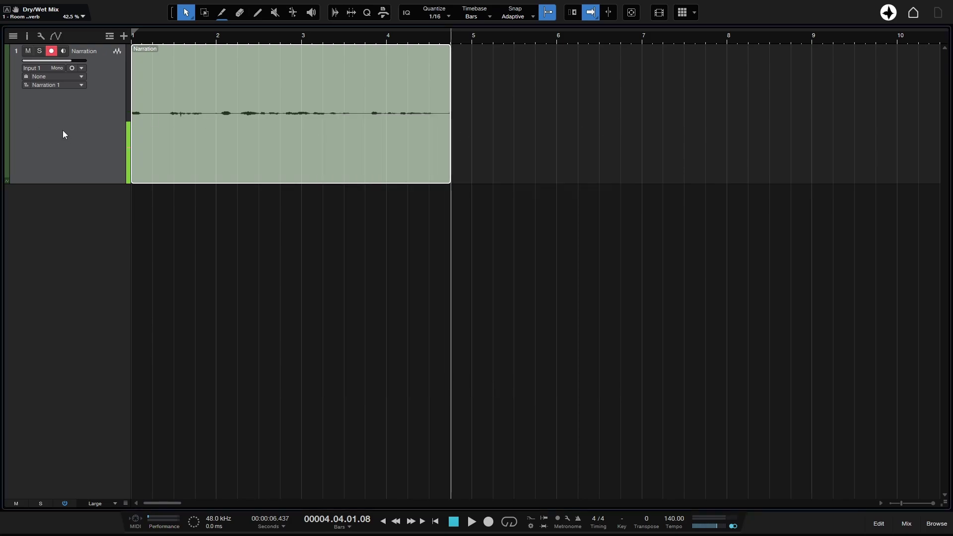
Step: Open Options > Audio Setup with Ctrl+, and the Windows Audio device control panel
{"action": "key", "text": "ctrl+comma"}
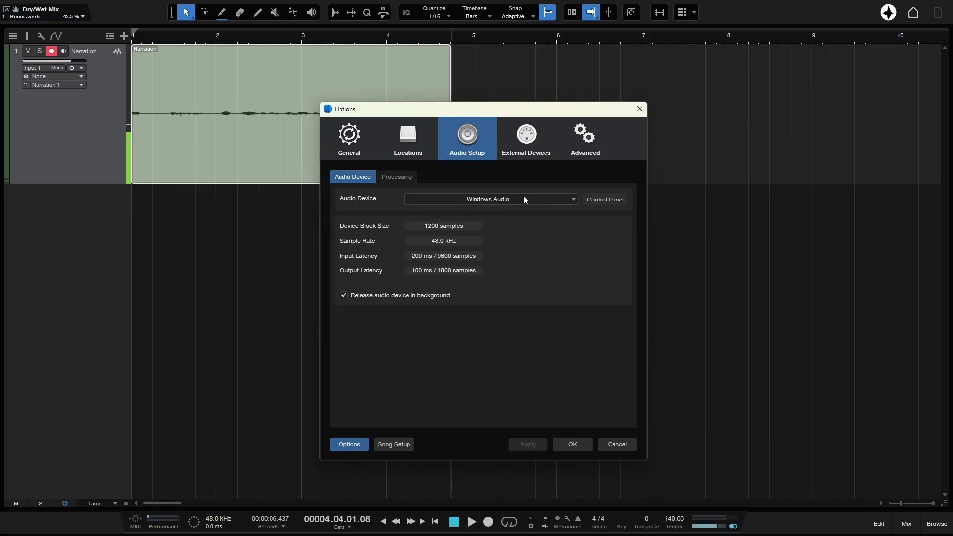
{"action": "left_click", "coordinate": [606, 200]}
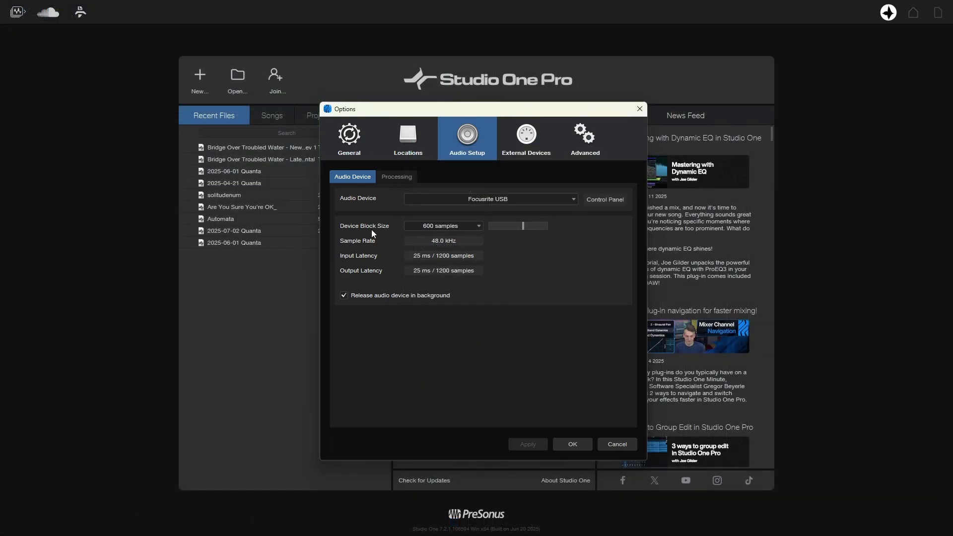
Step: Review the Windows Audio block sizes, then close its settings, leaving 1200 samples at 48.0 kHz
{"action": "left_click", "coordinate": [478, 227]}
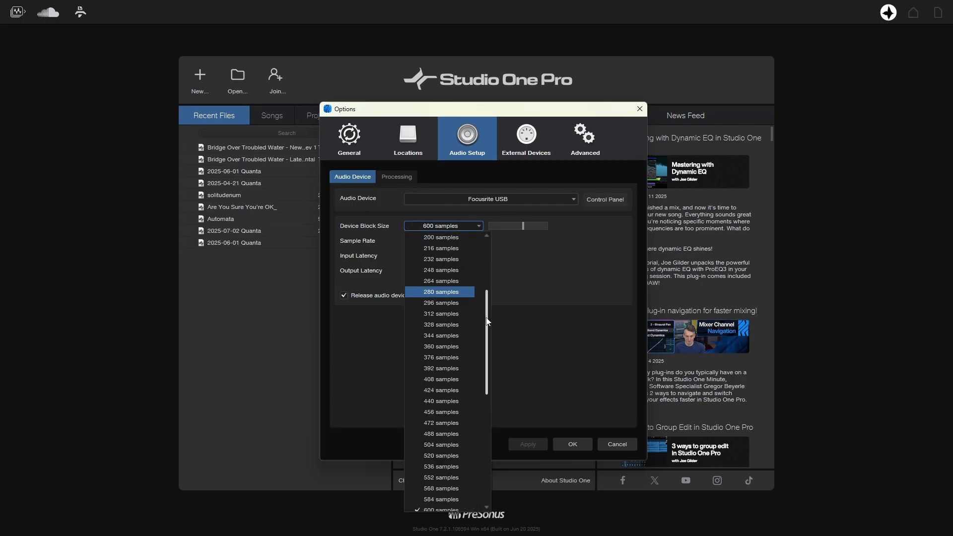
{"action": "left_click_drag", "start_coordinate": [485, 319], "coordinate": [488, 262]}
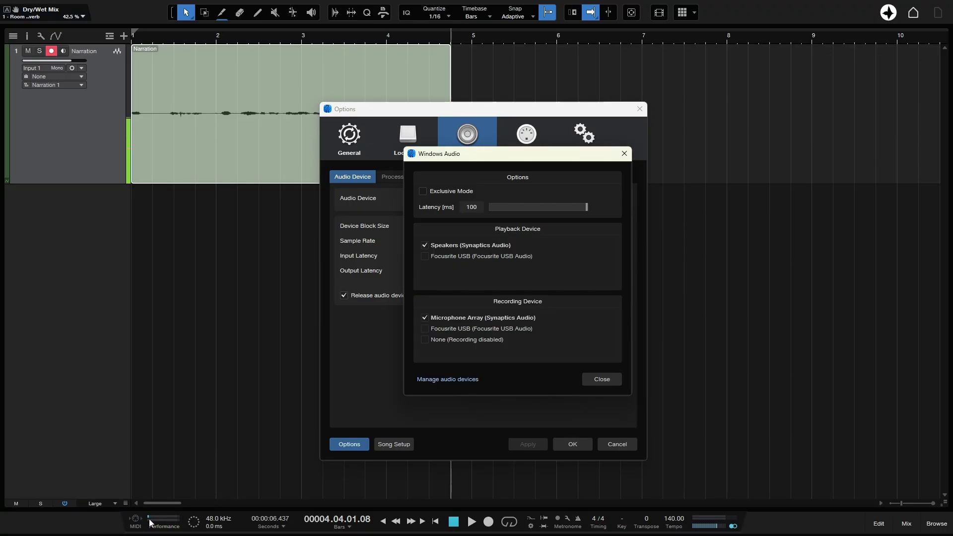
{"action": "left_click", "coordinate": [597, 379]}
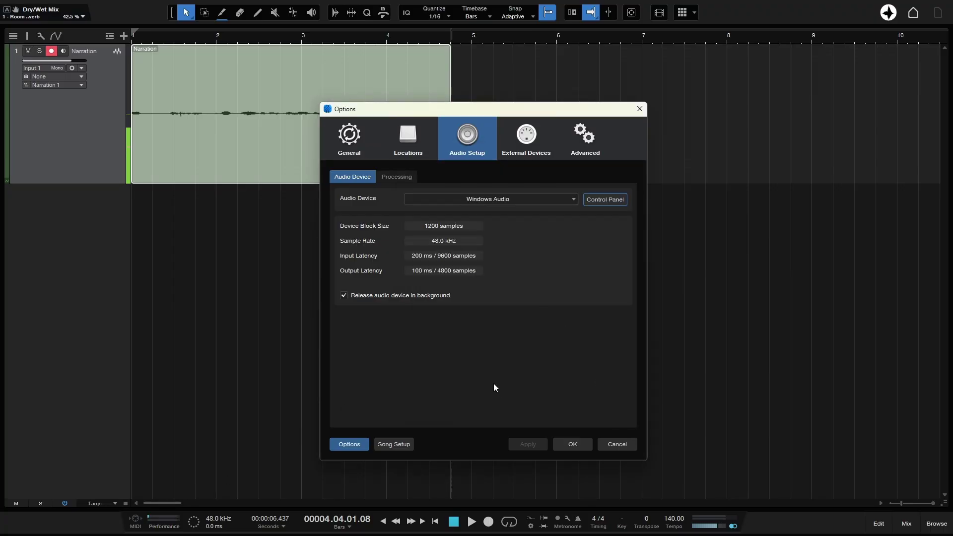
Step: Close Options, check active devices in the Performance Monitor, and deactivate the Room Reverb insert
{"action": "left_click", "coordinate": [573, 443]}
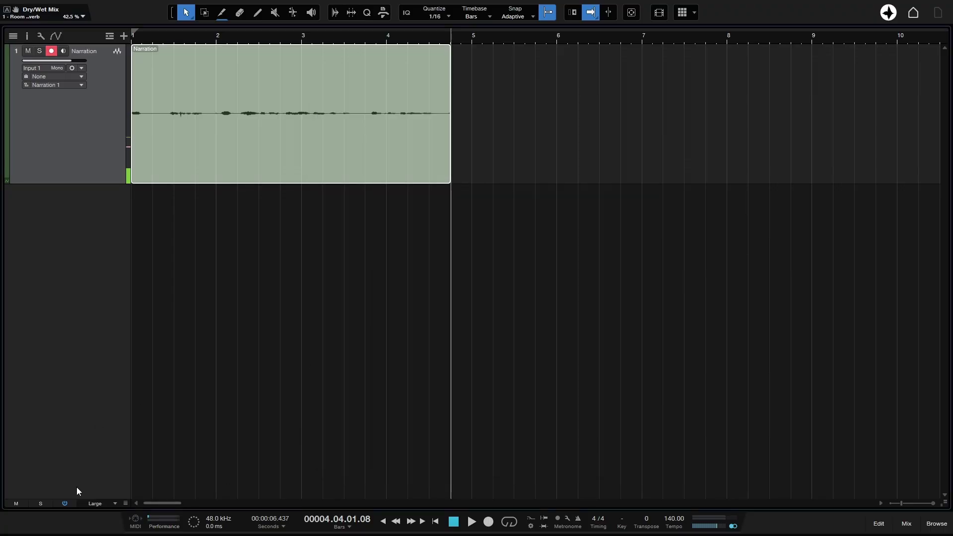
{"action": "left_click", "coordinate": [161, 524]}
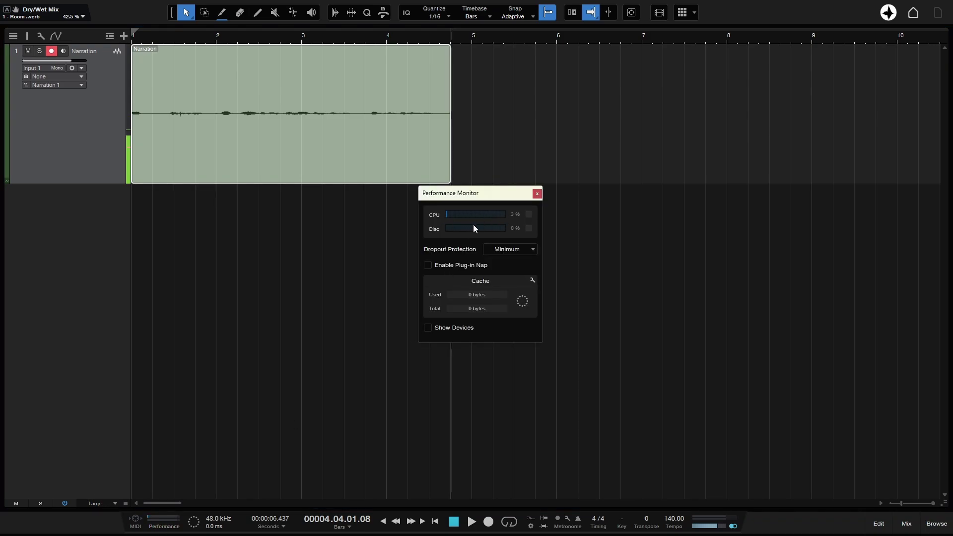
{"action": "left_click", "coordinate": [428, 329]}
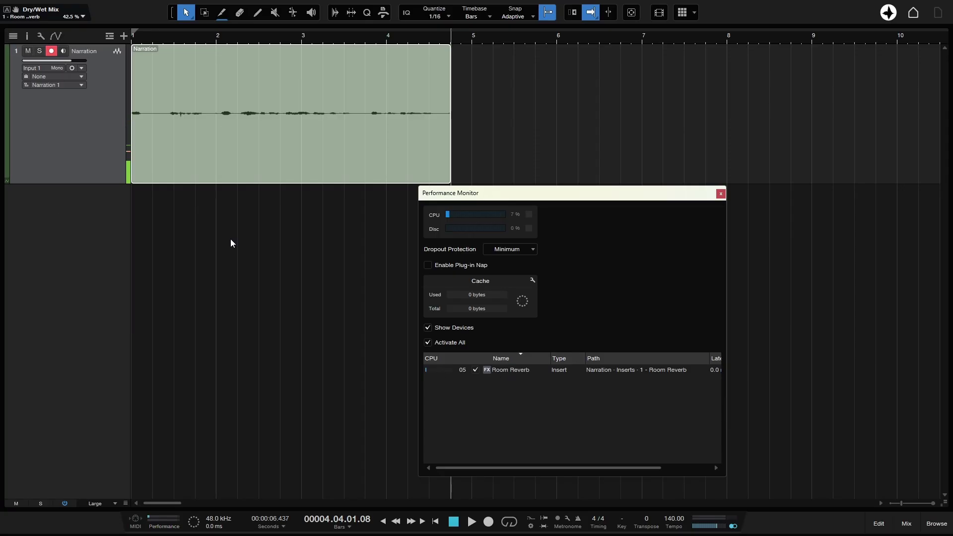
{"action": "left_click", "coordinate": [27, 36]}
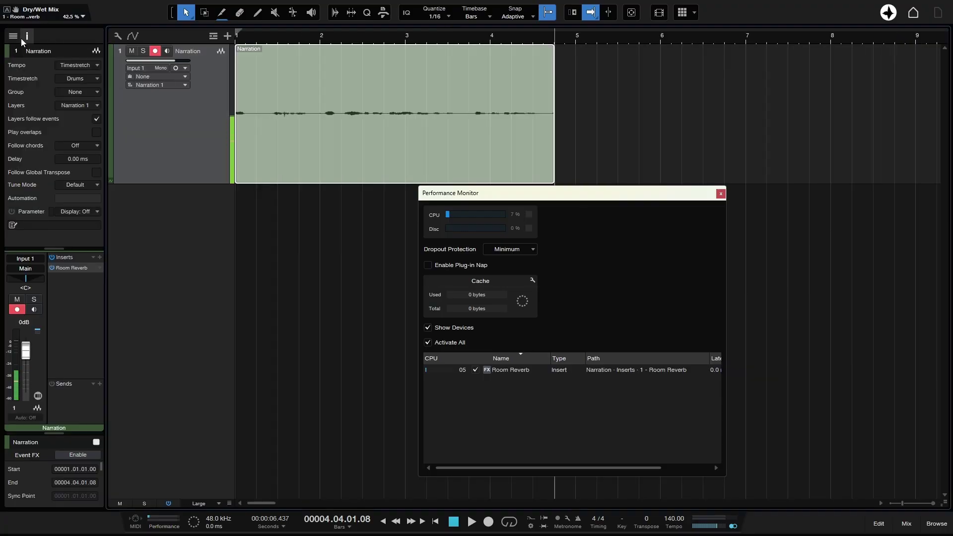
{"action": "left_click", "coordinate": [52, 269]}
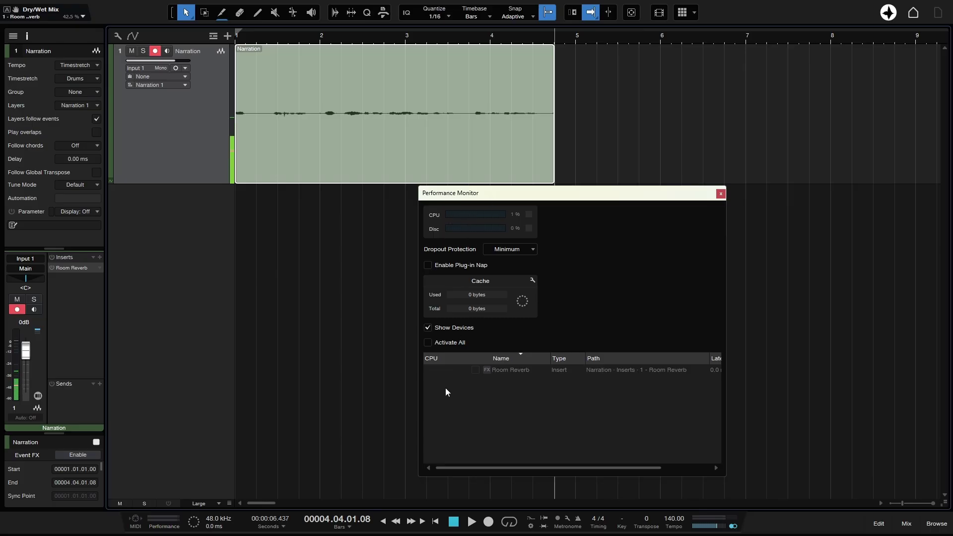
{"action": "left_click", "coordinate": [720, 194]}
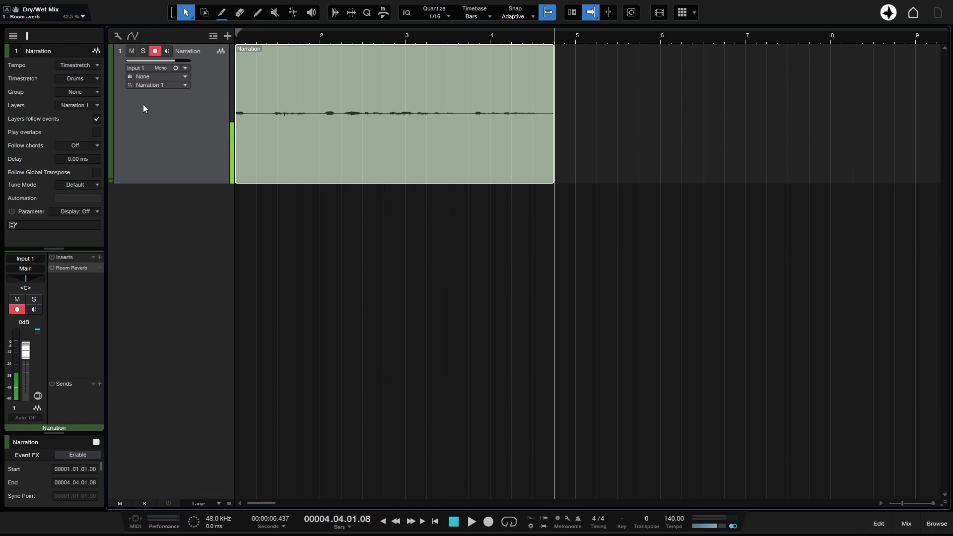
Step: Hide the inspector and list the Narration track's recording inputs, such as Microphone Array Left/Right
{"action": "left_click", "coordinate": [26, 37]}
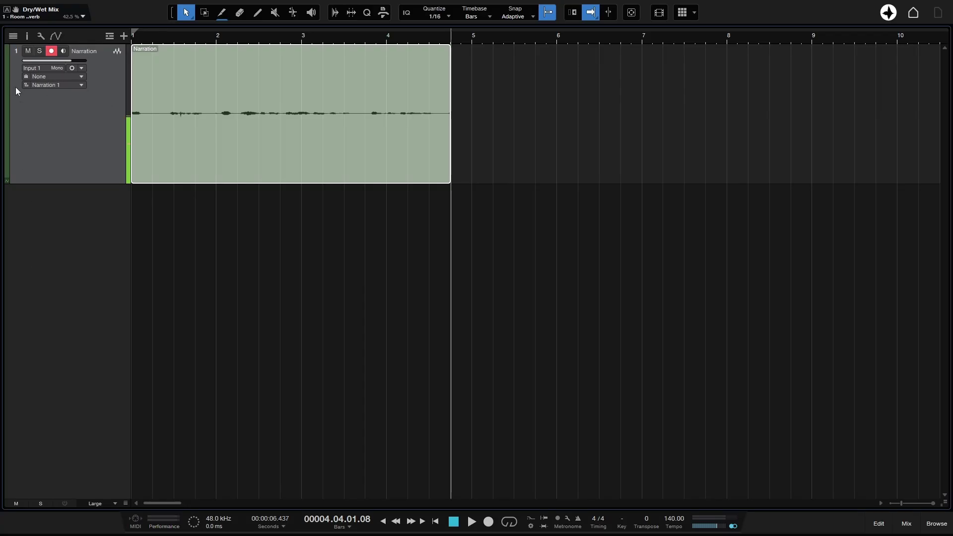
{"action": "left_click", "coordinate": [36, 69]}
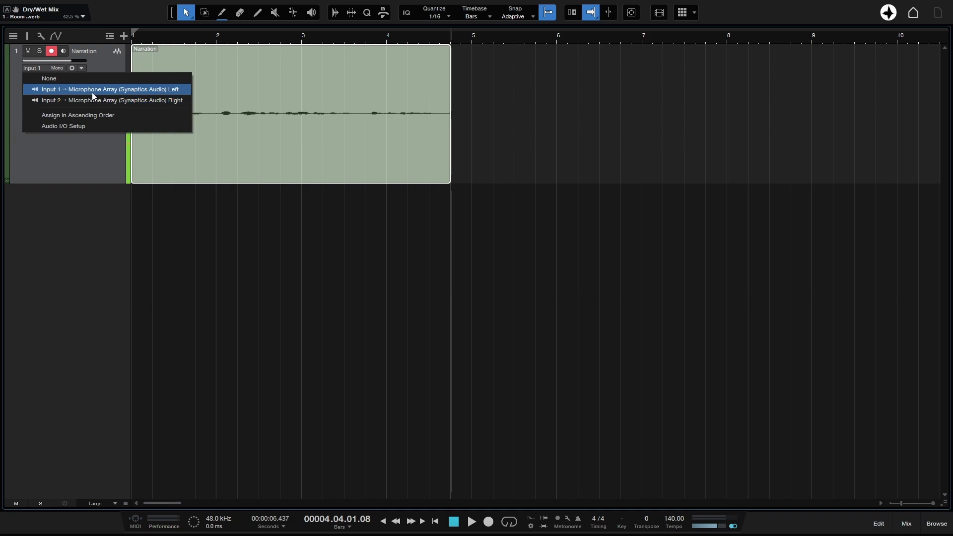
Step: Open Audio I/O Setup from the input menu and inspect Input 1 without renaming it
{"action": "left_click", "coordinate": [83, 126]}
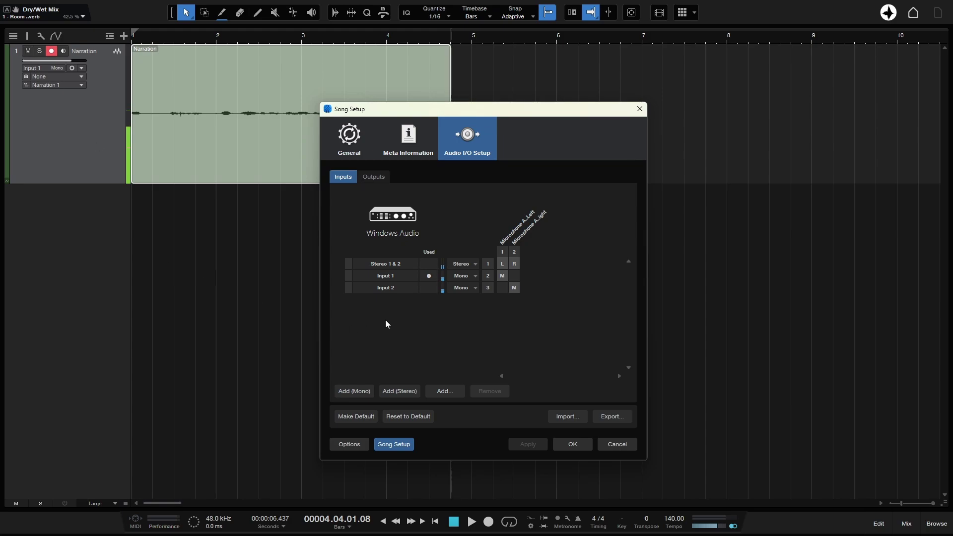
{"action": "left_click", "coordinate": [387, 278]}
{"action": "left_click", "coordinate": [385, 276]}
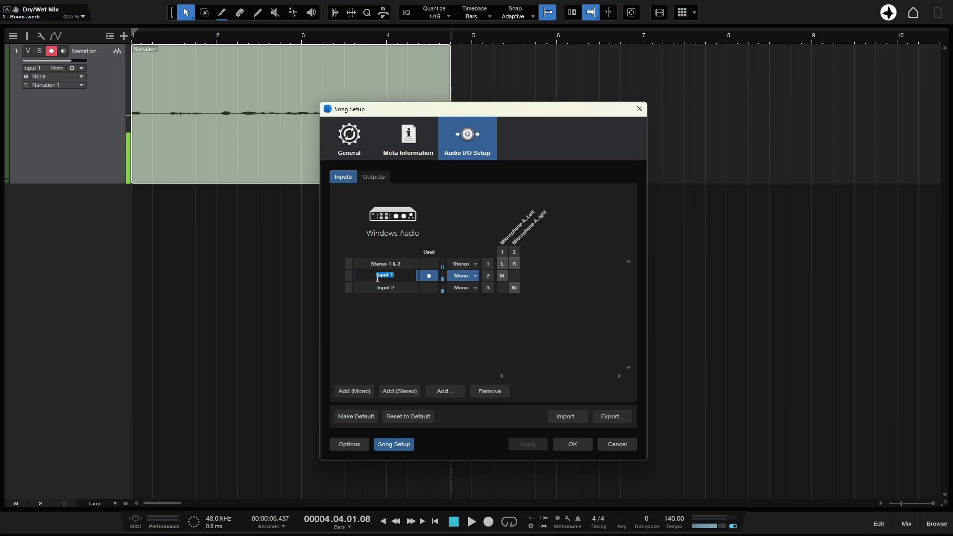
{"action": "left_click", "coordinate": [387, 348]}
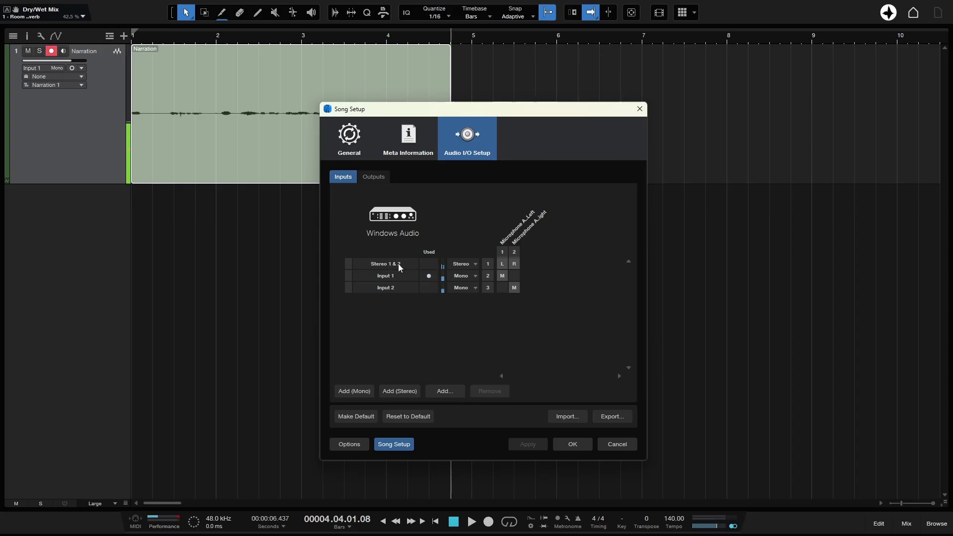
Step: Unassign Stereo 1 & 2 from the microphone channels, apply, then restore left and right routing
{"action": "left_click", "coordinate": [502, 264]}
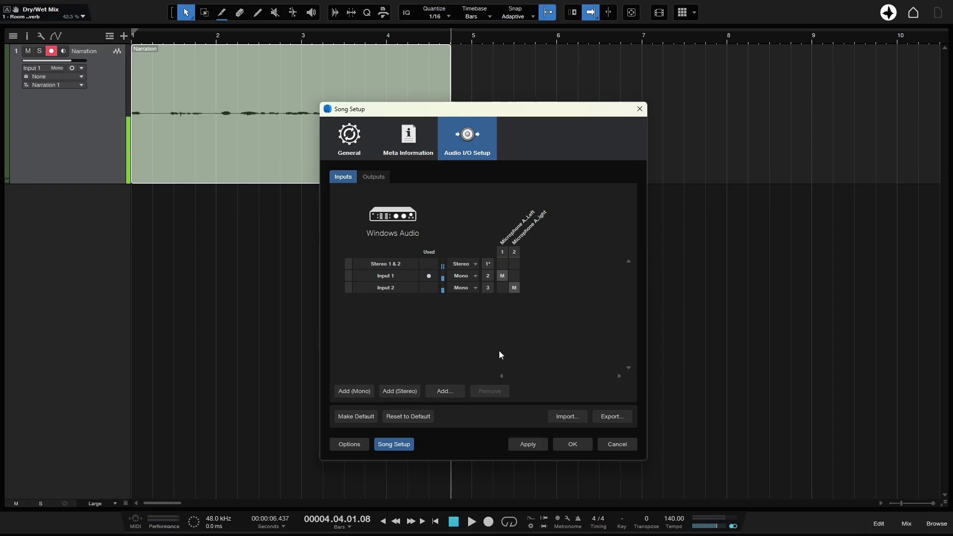
{"action": "left_click", "coordinate": [527, 444]}
{"action": "left_click", "coordinate": [502, 264]}
{"action": "left_click", "coordinate": [516, 264]}
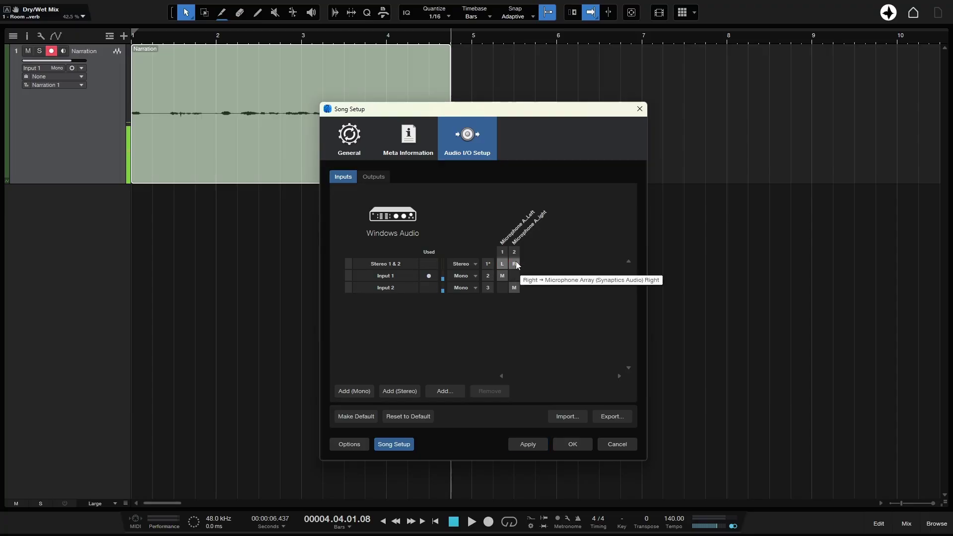
{"action": "left_click", "coordinate": [528, 441]}
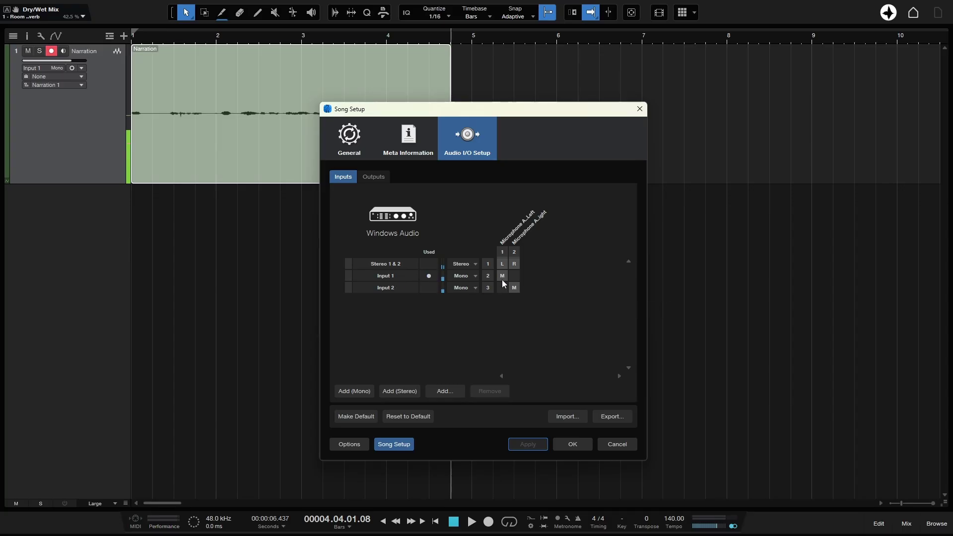
Step: Unassign Input 1 from the left microphone, apply, then route it back and apply
{"action": "left_click", "coordinate": [502, 276]}
{"action": "left_click", "coordinate": [528, 446]}
{"action": "left_click", "coordinate": [502, 276]}
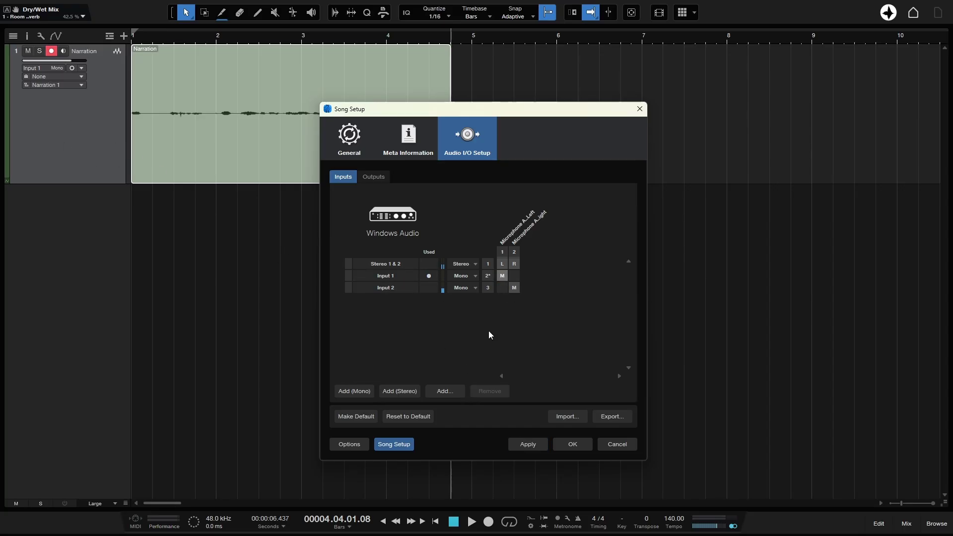
{"action": "left_click", "coordinate": [528, 446]}
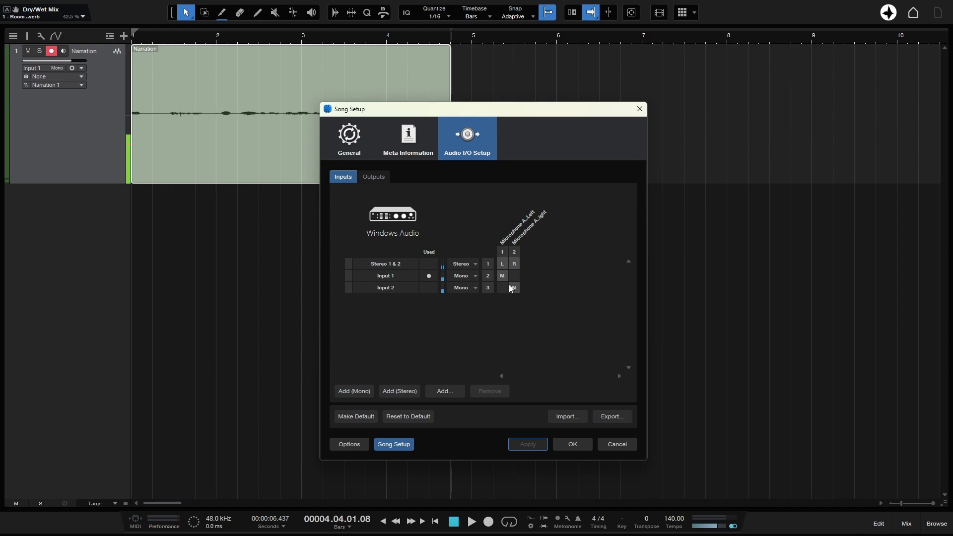
Step: Add two mono inputs and one stereo input, test Input 5 routing, and keep Input 1 on the left microphone
{"action": "left_click", "coordinate": [356, 391]}
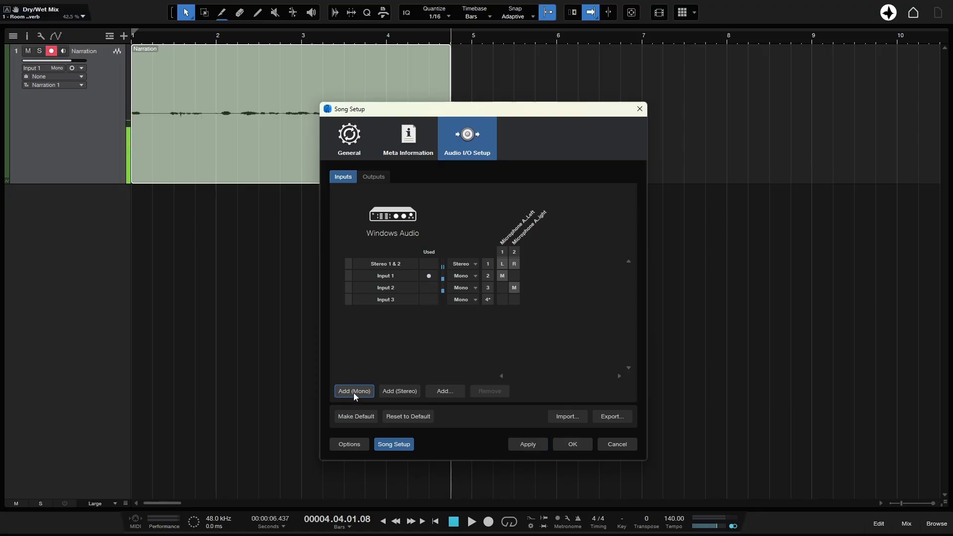
{"action": "left_click", "coordinate": [356, 391]}
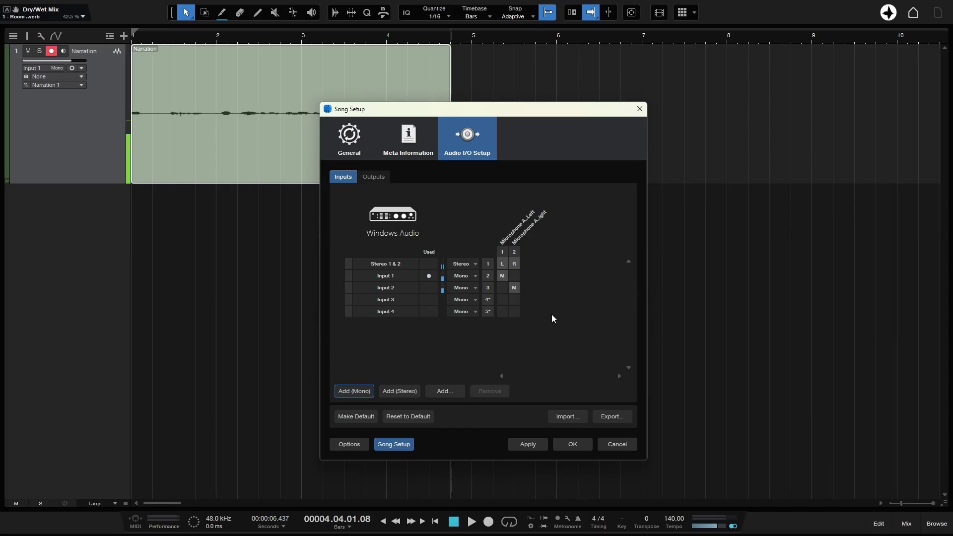
{"action": "left_click", "coordinate": [401, 392]}
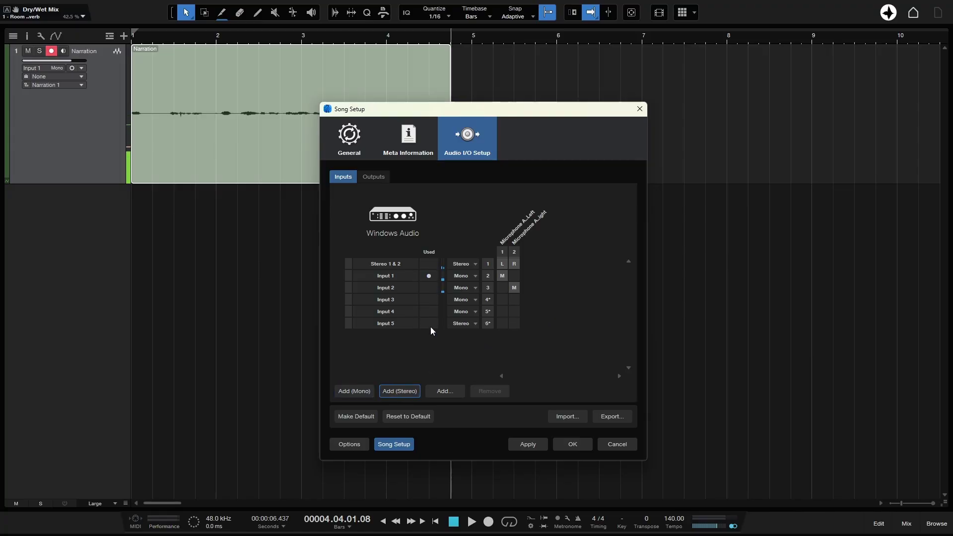
{"action": "left_click", "coordinate": [502, 323]}
{"action": "left_click", "coordinate": [503, 324]}
{"action": "left_click", "coordinate": [502, 276]}
Step: Remove Inputs 5, 4 and 3, then close Song Setup with OK
{"action": "left_click", "coordinate": [396, 326]}
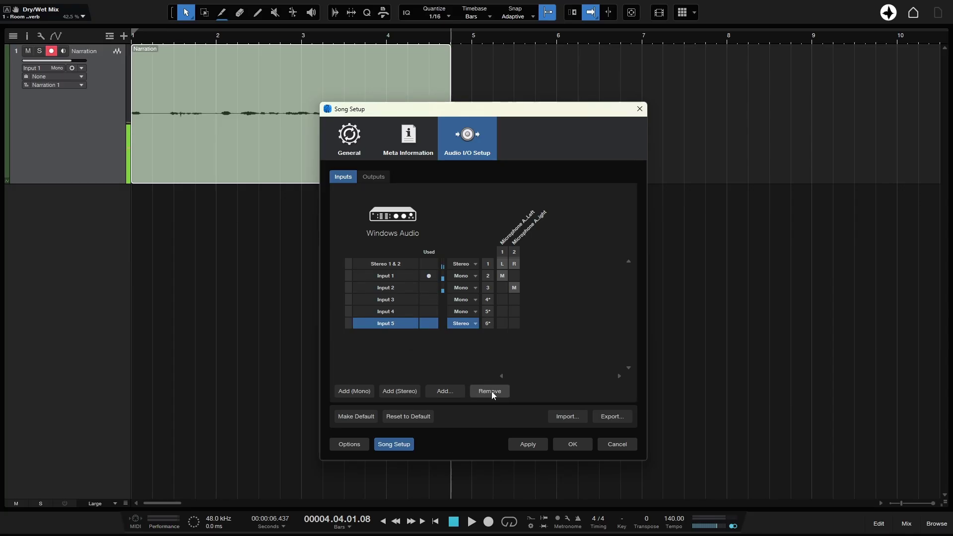
{"action": "left_click", "coordinate": [490, 391]}
{"action": "left_click", "coordinate": [393, 311]}
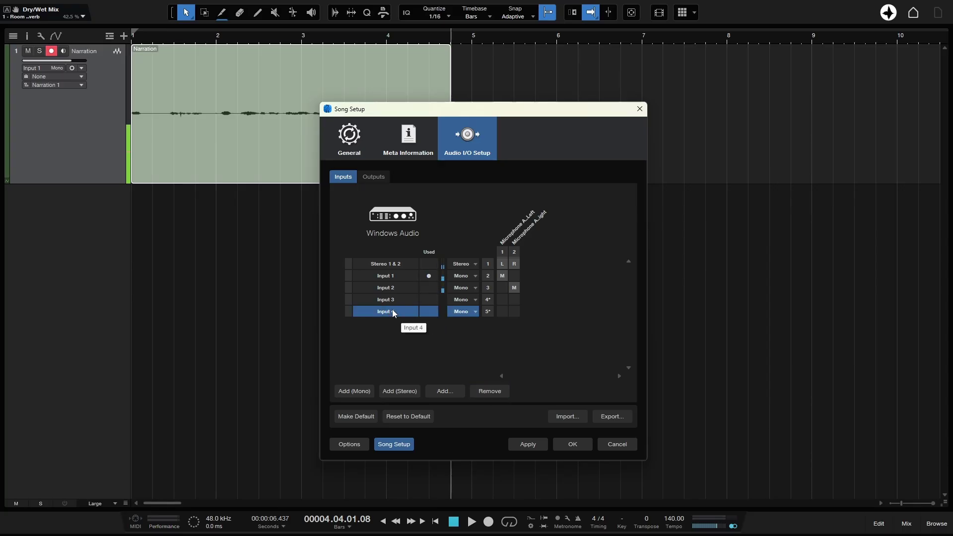
{"action": "left_click", "coordinate": [385, 300], "text": "shift"}
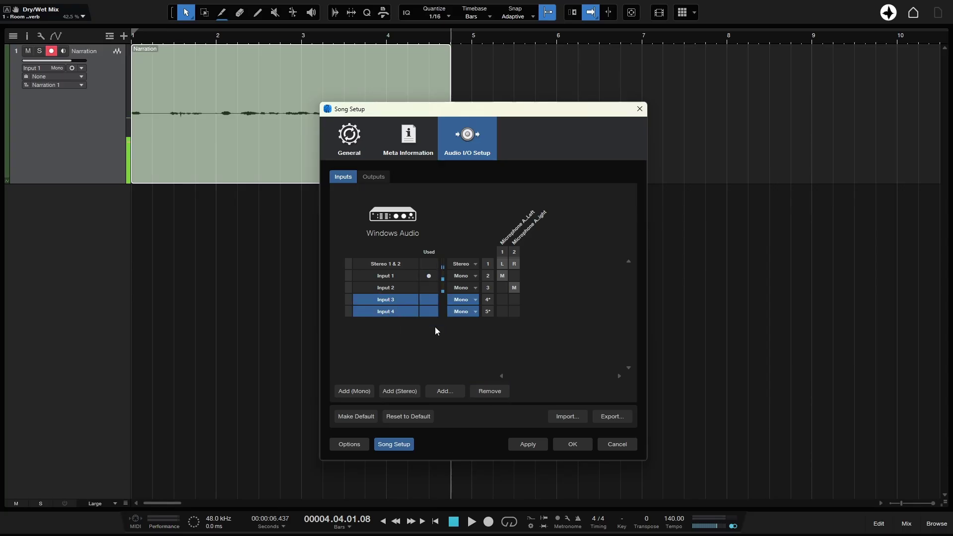
{"action": "left_click", "coordinate": [492, 391]}
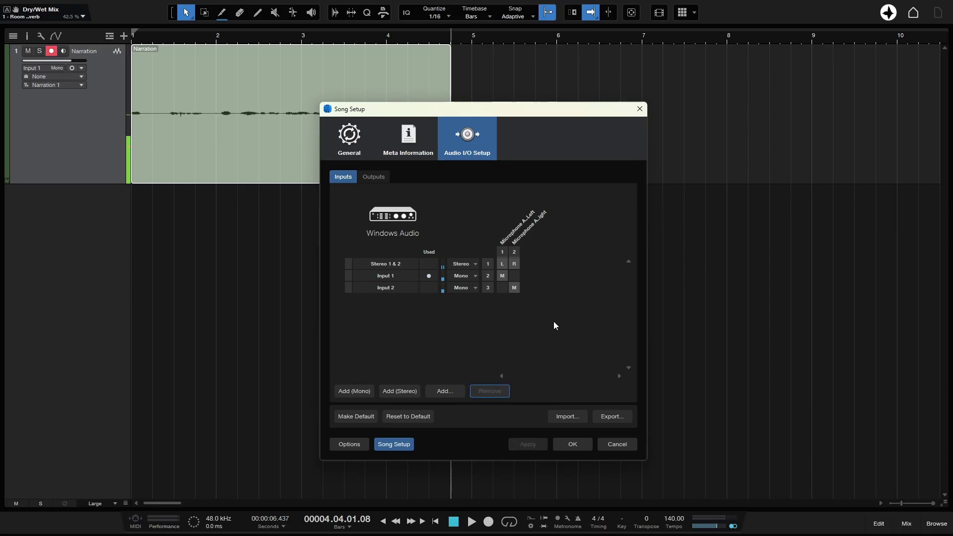
{"action": "left_click", "coordinate": [573, 444]}
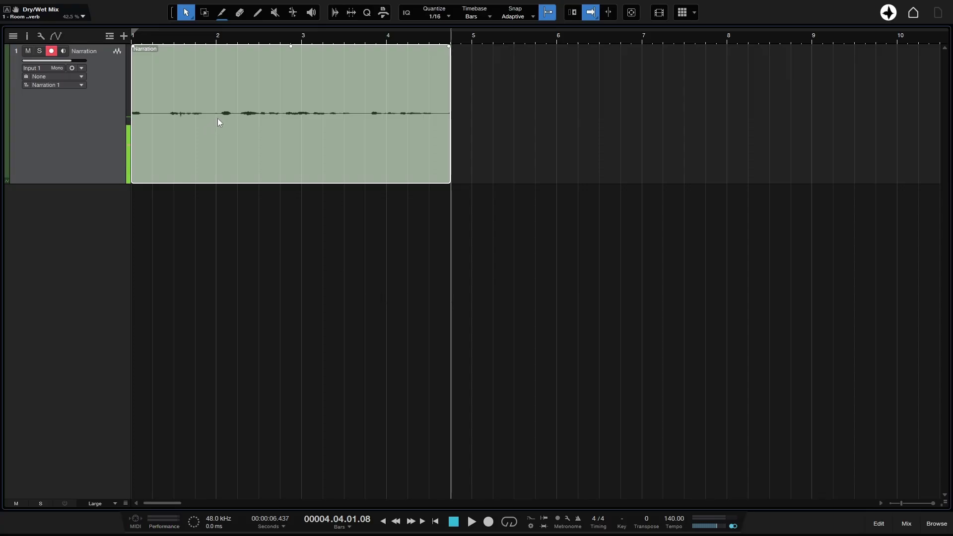
Step: Drag the Narration event's volume handle up through 13.1 and 20.9 dB to the 24 dB maximum
{"action": "left_click", "coordinate": [283, 151]}
{"action": "left_click", "coordinate": [537, 118]}
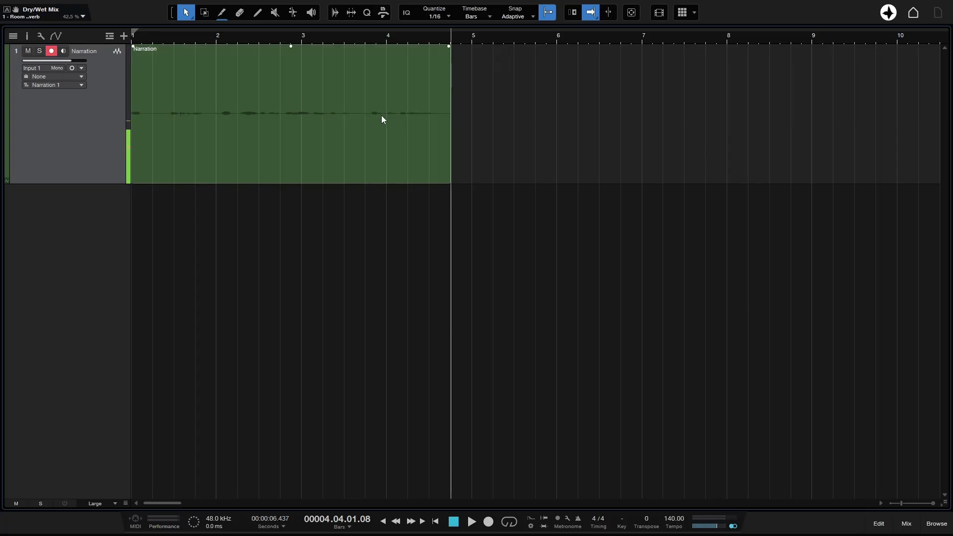
{"action": "mouse_move", "coordinate": [297, 53]}
{"action": "left_click_drag", "start_coordinate": [293, 49], "coordinate": [293, 3]}
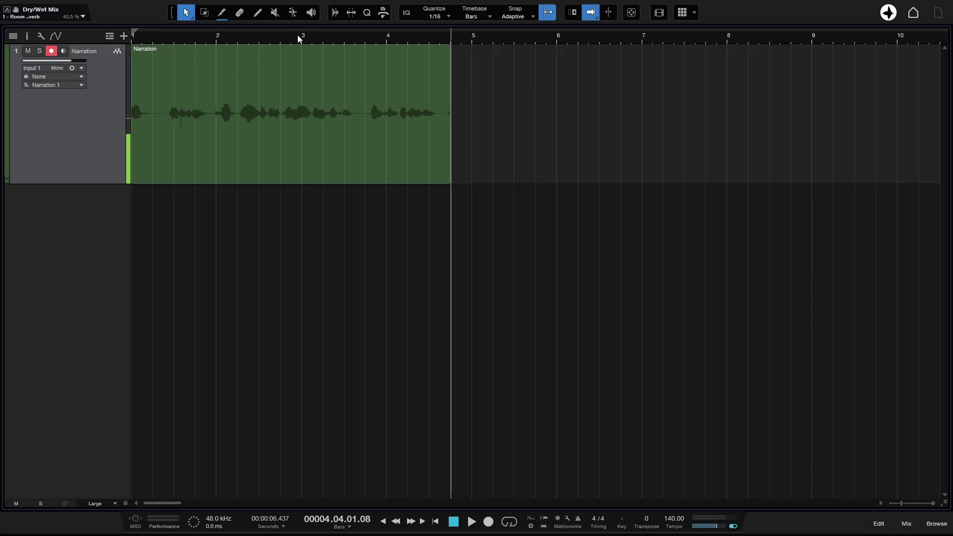
{"action": "left_click_drag", "start_coordinate": [292, 46], "coordinate": [293, 5]}
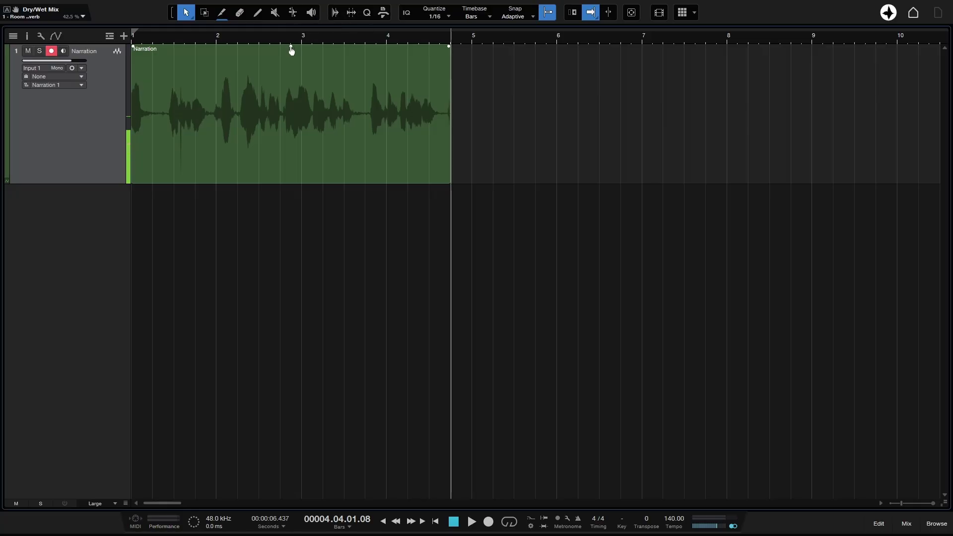
{"action": "left_click_drag", "start_coordinate": [291, 46], "coordinate": [290, 20]}
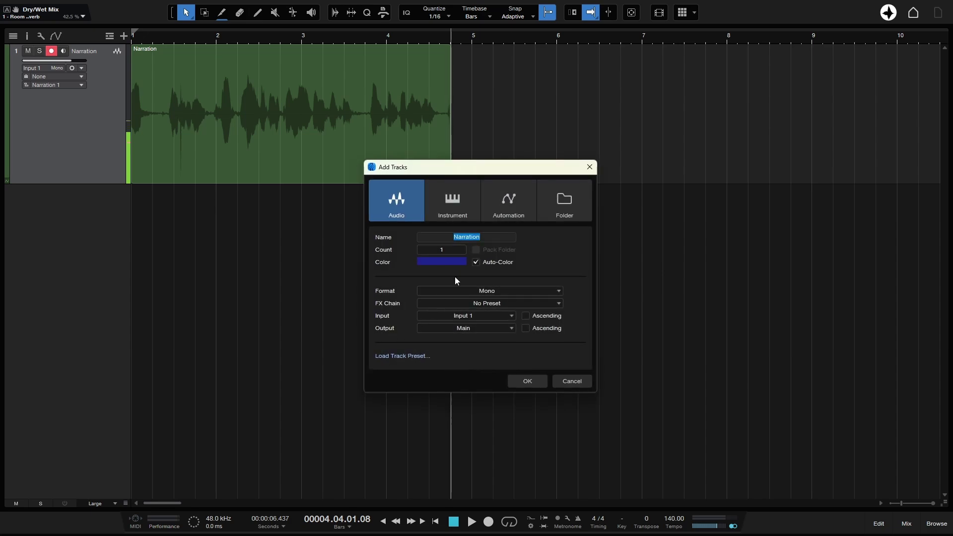
Step: Set the new Narration track's format to Stereo, keeping the input at Stereo 1 & 2
{"action": "left_click", "coordinate": [531, 292]}
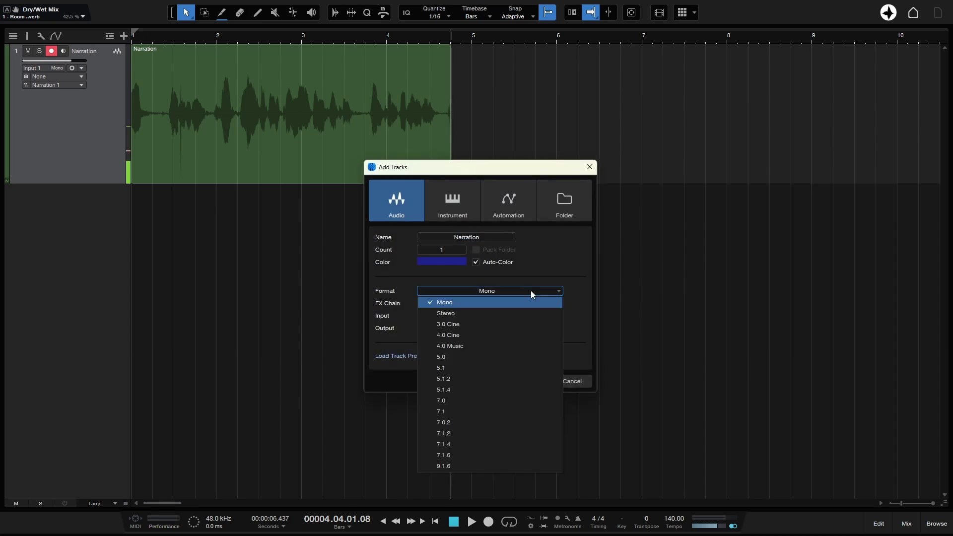
{"action": "left_click", "coordinate": [471, 315]}
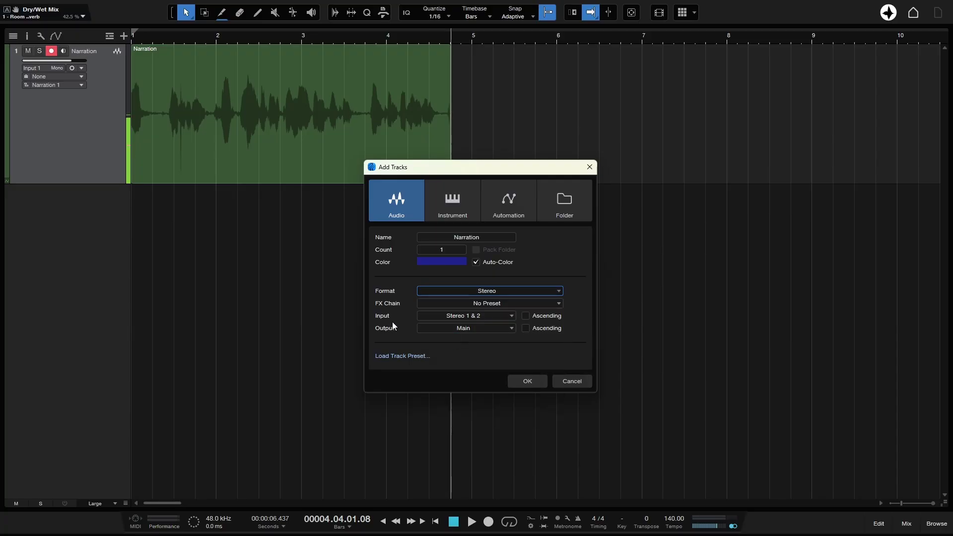
{"action": "left_click", "coordinate": [493, 316]}
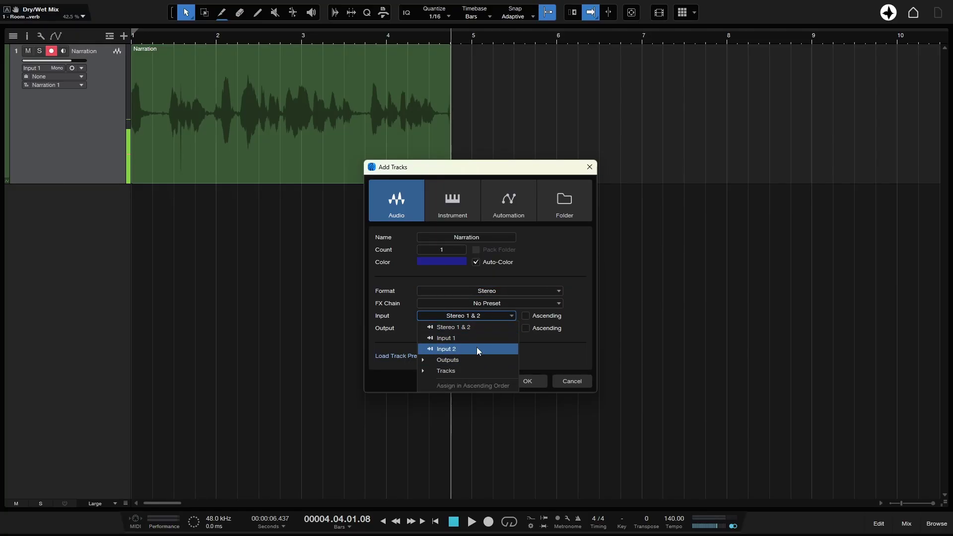
{"action": "left_click", "coordinate": [582, 311]}
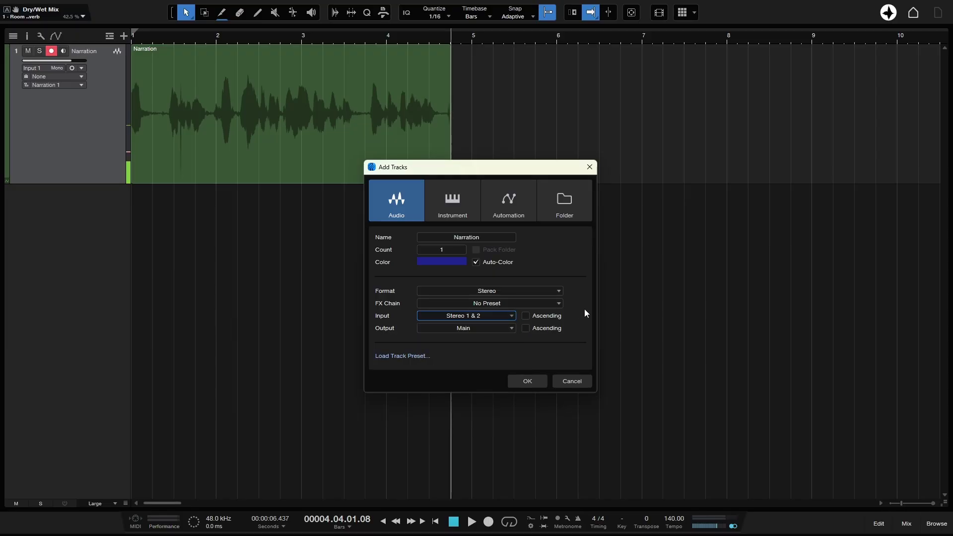
Step: Add the stereo Narration track, return to the song start, and arm track 2 instead of track 1
{"action": "left_click", "coordinate": [527, 382]}
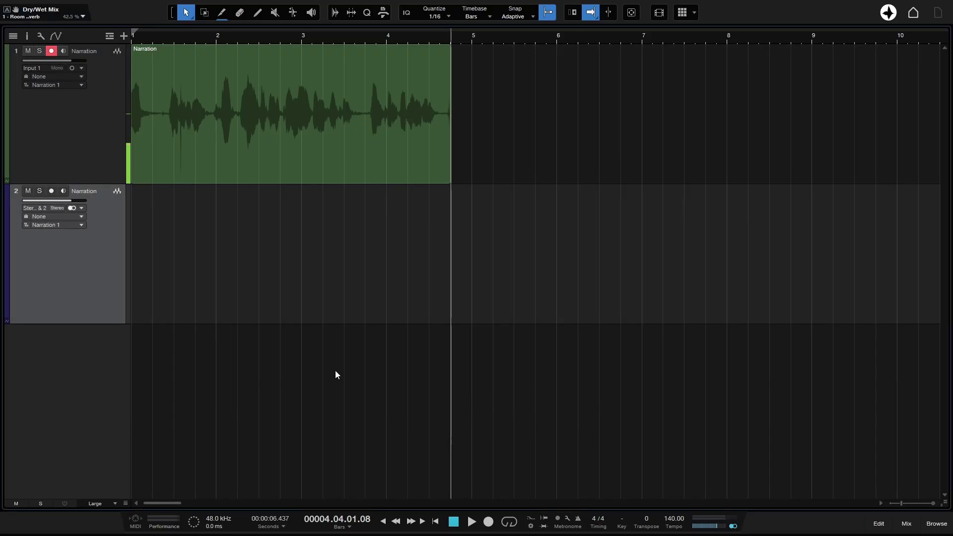
{"action": "key", "text": "Home"}
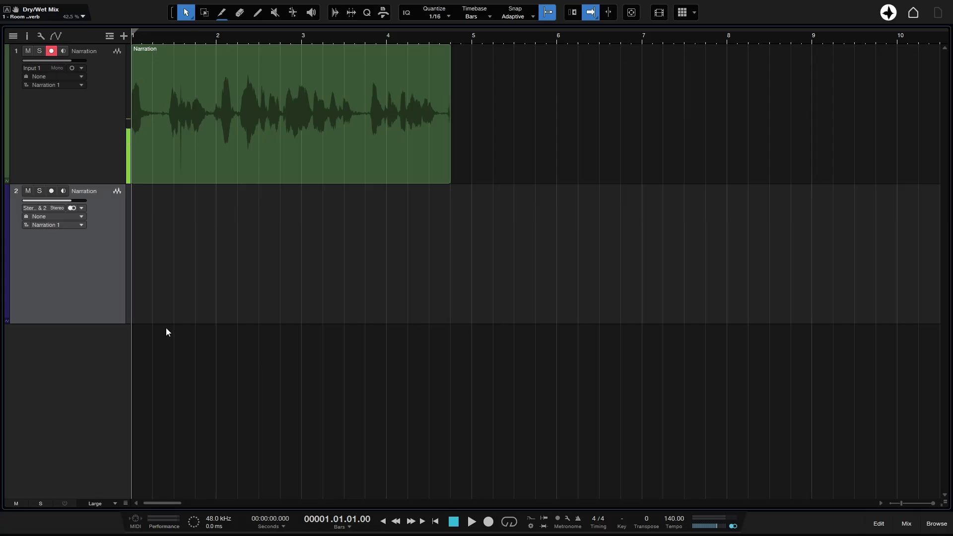
{"action": "left_click", "coordinate": [51, 52]}
{"action": "left_click", "coordinate": [51, 191]}
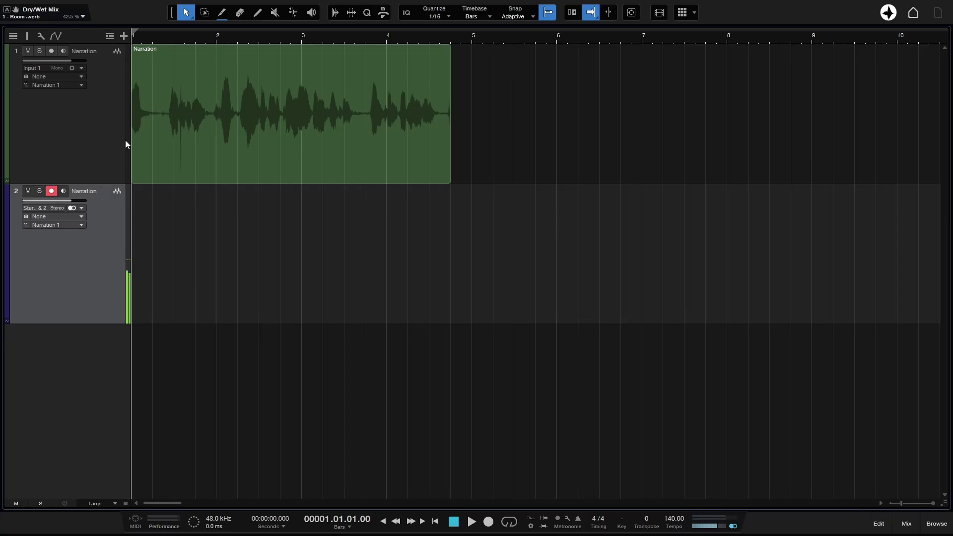
Step: Select track 1 and toggle its record arm on and off, leaving it disarmed
{"action": "left_click", "coordinate": [98, 124]}
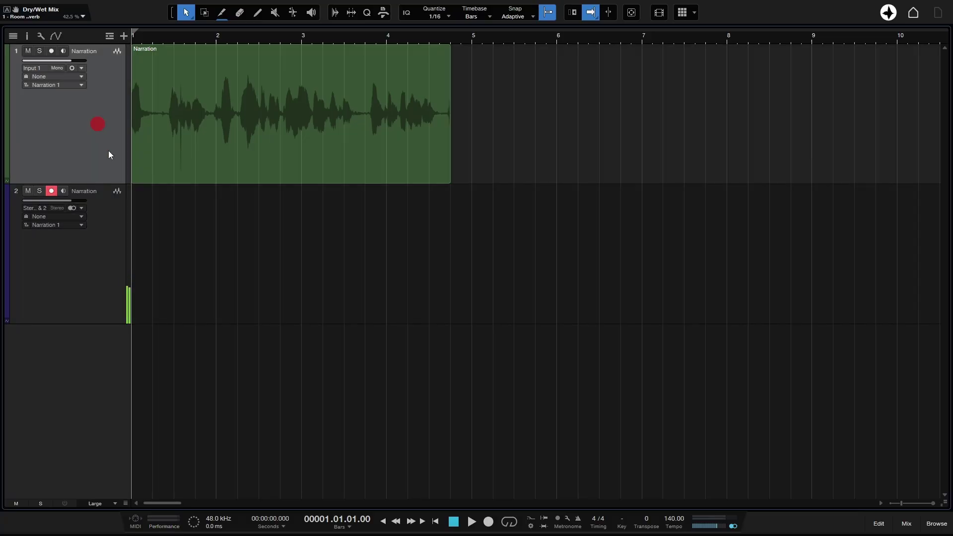
{"action": "left_click", "coordinate": [51, 51]}
{"action": "left_click", "coordinate": [63, 51]}
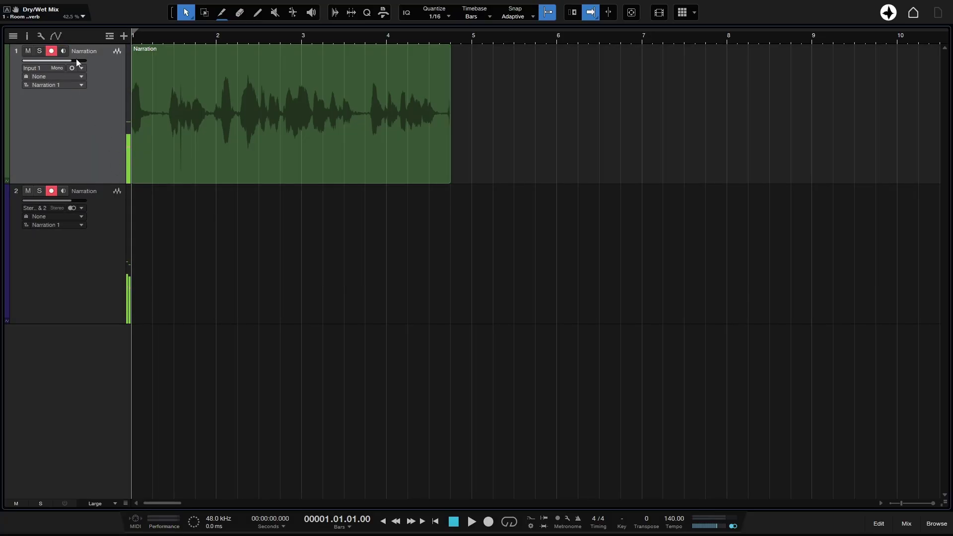
{"action": "left_click", "coordinate": [51, 51]}
Step: Record a Narration(2) take on track 2 with track 1 muted, then raise its gain about 20.9 dB
{"action": "left_click", "coordinate": [488, 522]}
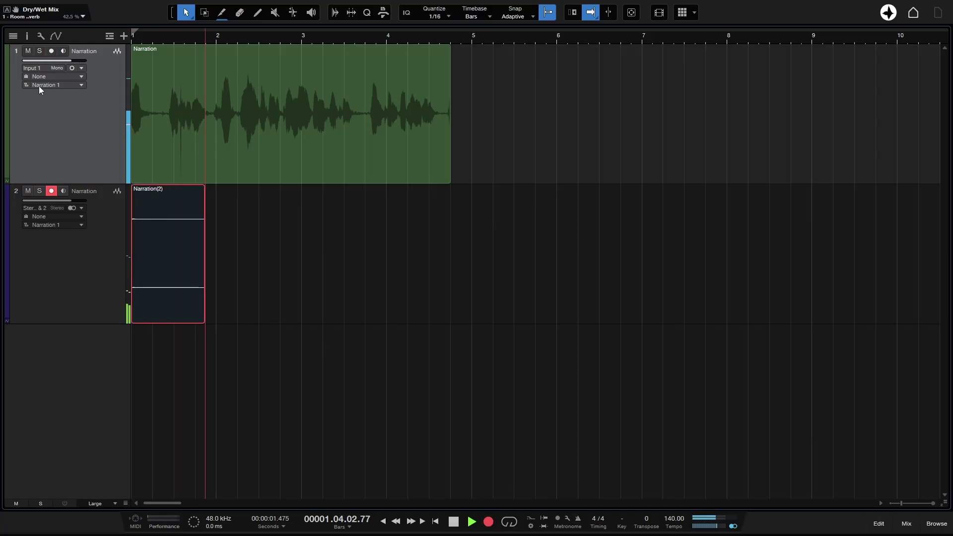
{"action": "left_click", "coordinate": [28, 51]}
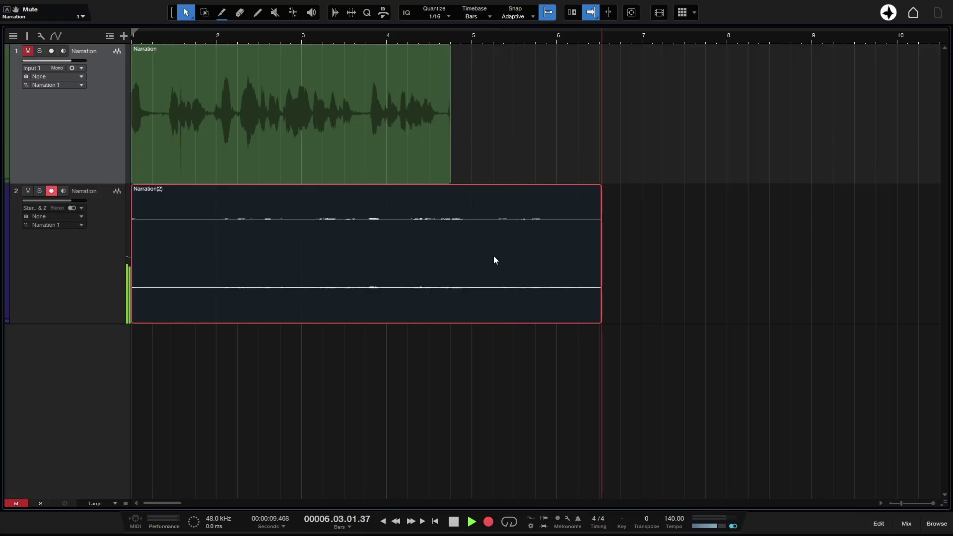
{"action": "key", "text": "space"}
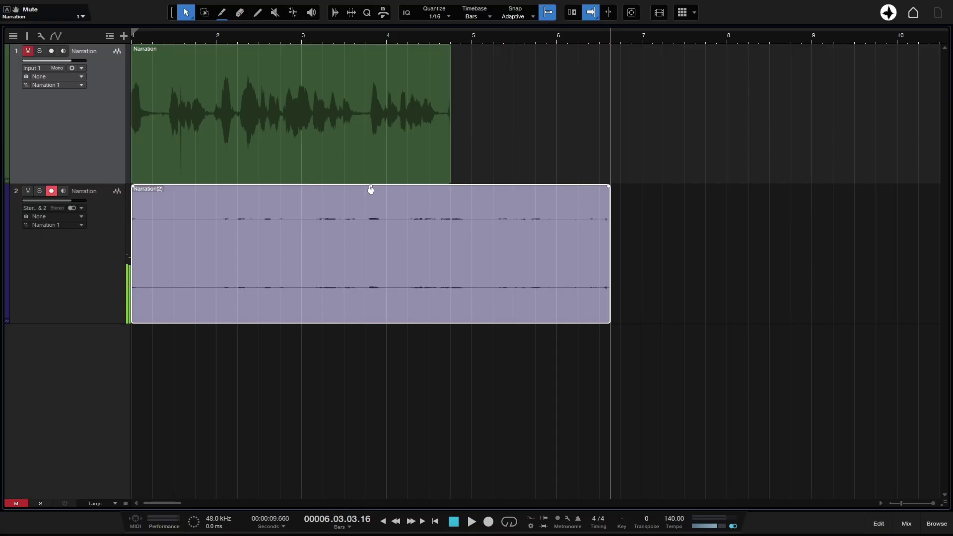
{"action": "left_click_drag", "start_coordinate": [371, 189], "coordinate": [372, 116]}
{"action": "left_click", "coordinate": [661, 265]}
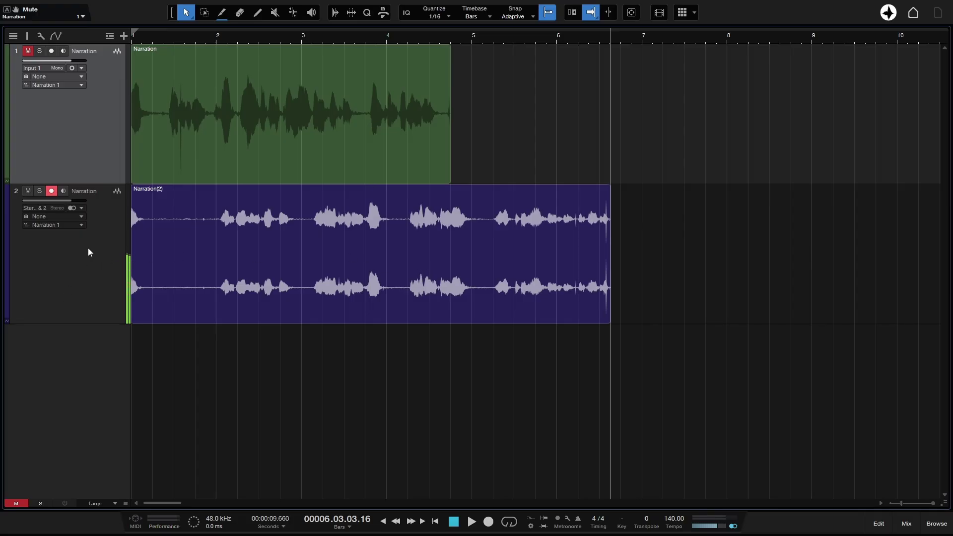
Step: Switch track 2 to mono input, re-arm it, and bounce Narration(2) into a mono Narration event
{"action": "left_click", "coordinate": [85, 278]}
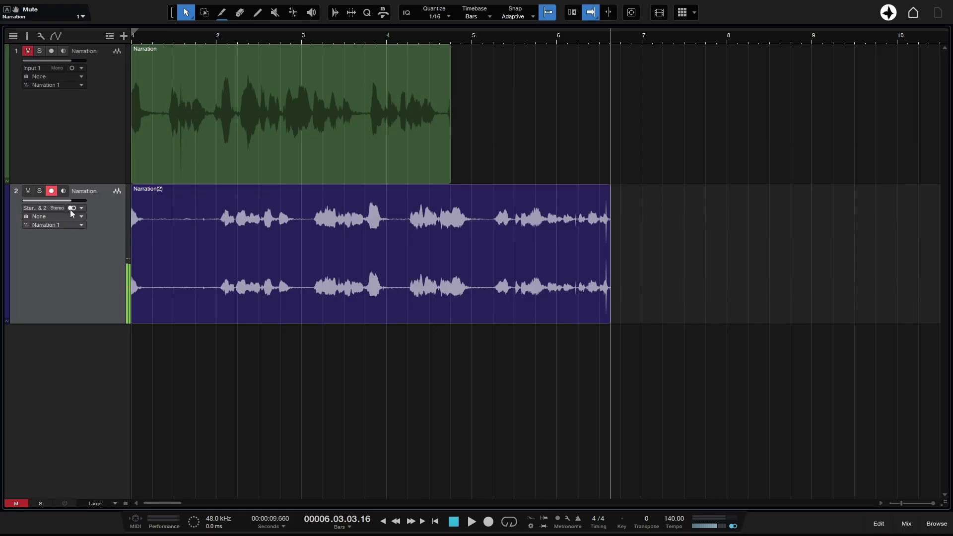
{"action": "left_click", "coordinate": [88, 137]}
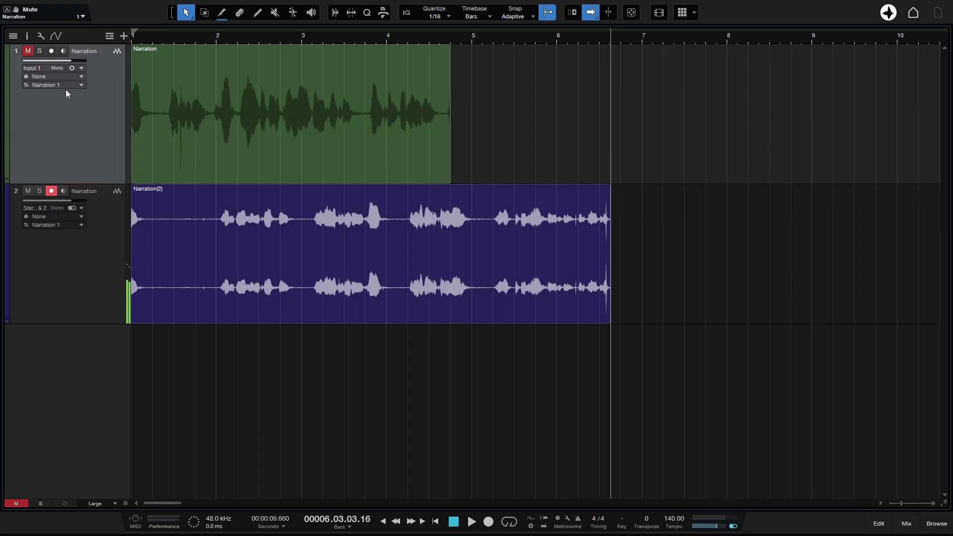
{"action": "left_click", "coordinate": [89, 288]}
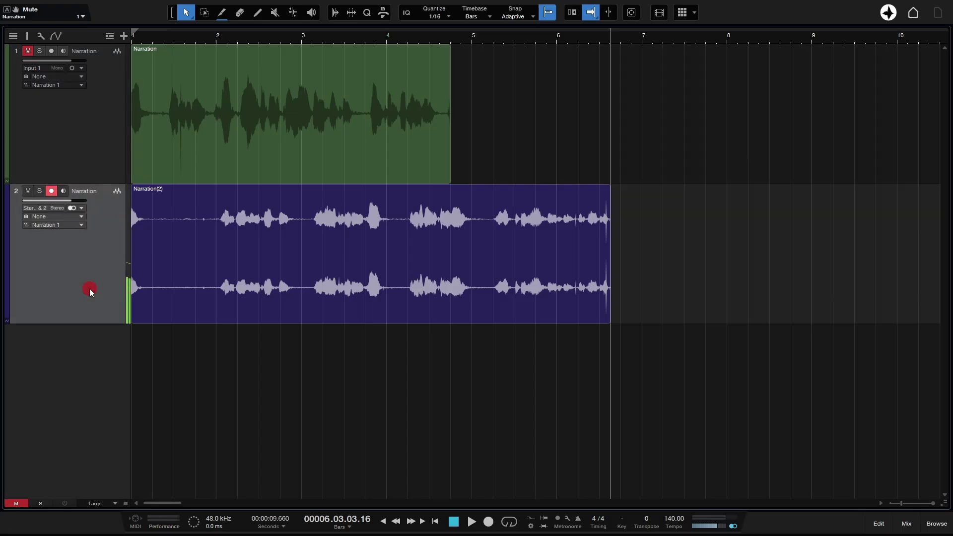
{"action": "left_click", "coordinate": [71, 208]}
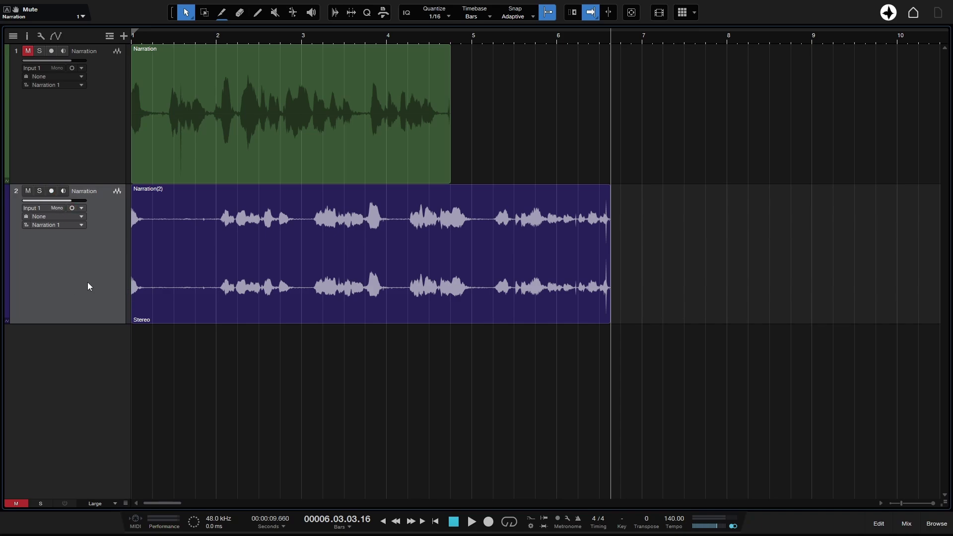
{"action": "left_click", "coordinate": [52, 193]}
{"action": "left_click", "coordinate": [365, 273]}
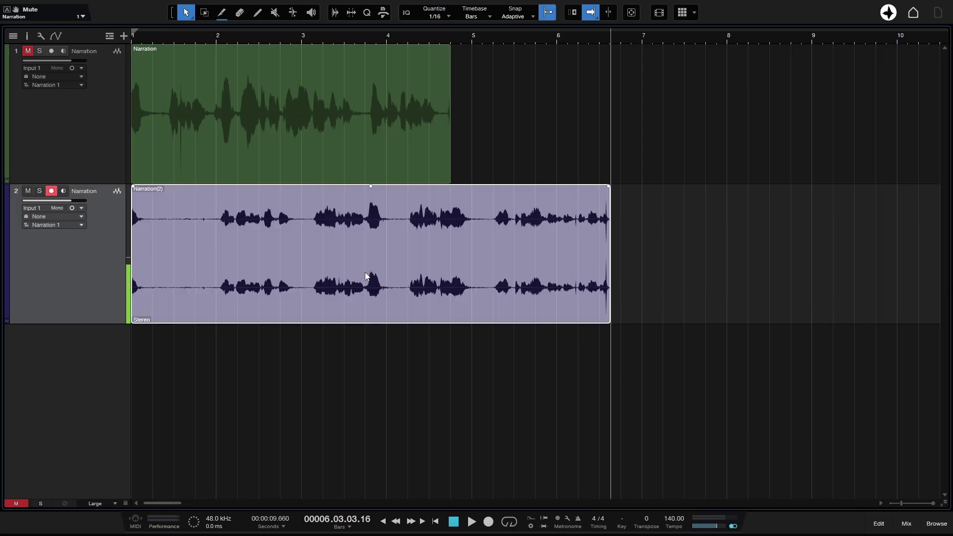
{"action": "key", "text": "ctrl+b"}
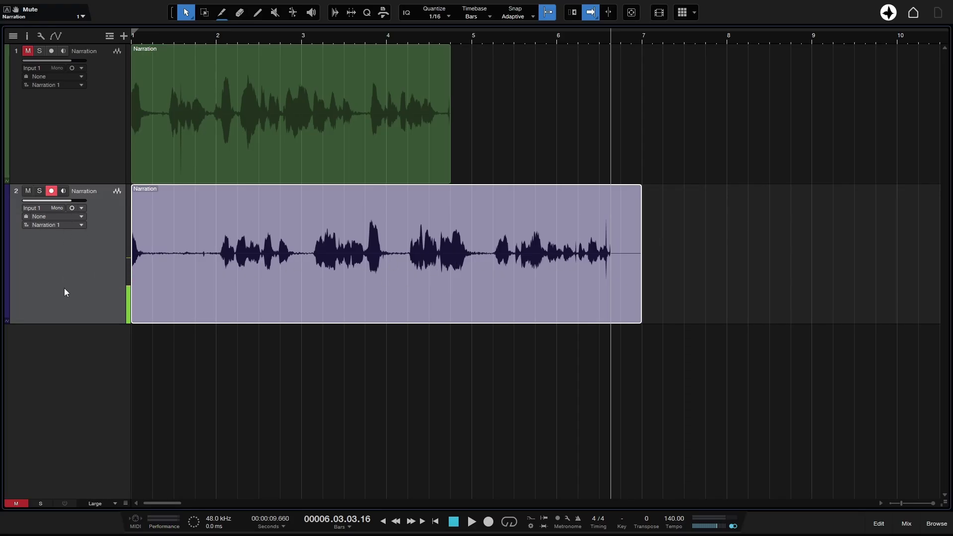
Step: Toggle selection between the two Narration tracks, ending on track 2, then open the track list options
{"action": "left_click", "coordinate": [80, 122]}
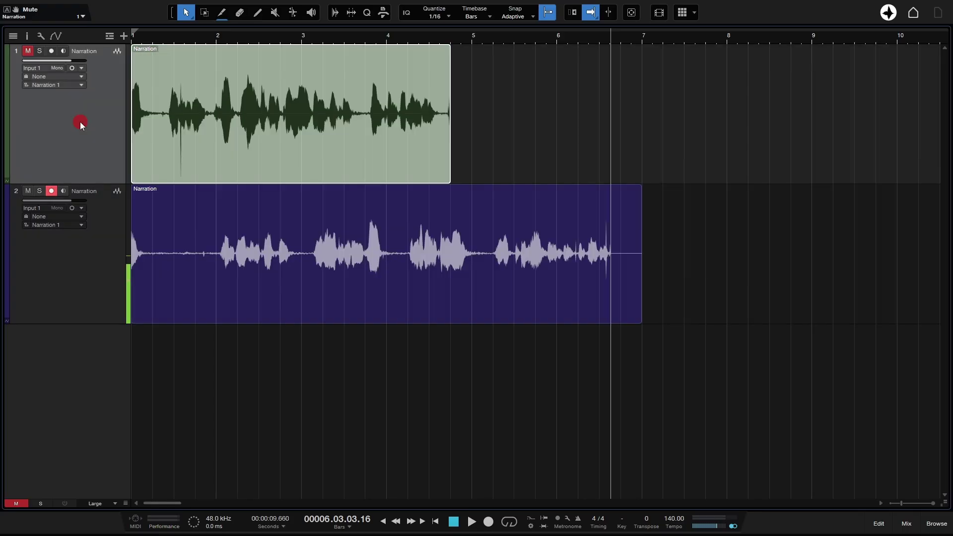
{"action": "left_click", "coordinate": [70, 281]}
{"action": "left_click", "coordinate": [70, 143]}
{"action": "left_click", "coordinate": [82, 264]}
{"action": "left_click", "coordinate": [81, 143]}
{"action": "left_click", "coordinate": [91, 262]}
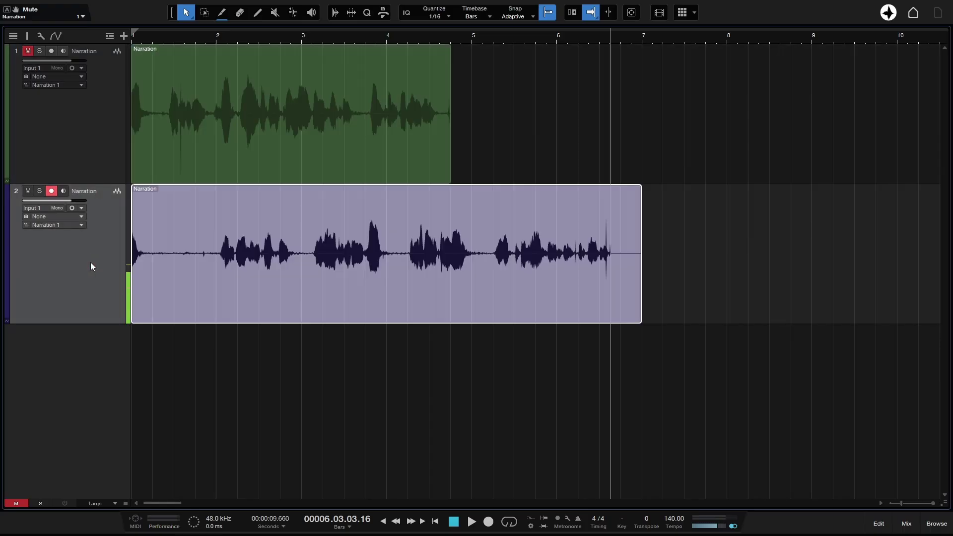
{"action": "left_click", "coordinate": [51, 192]}
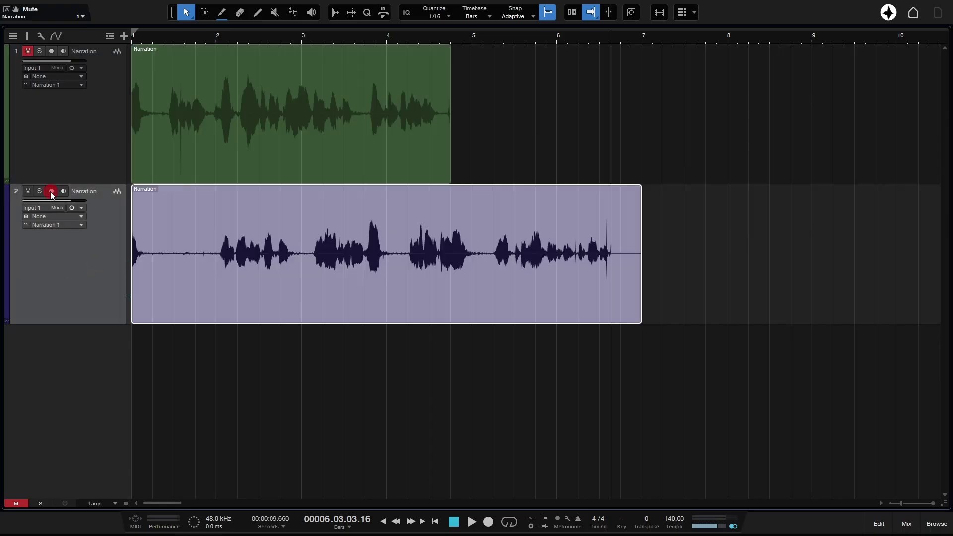
{"action": "left_click", "coordinate": [73, 131]}
{"action": "left_click", "coordinate": [76, 252]}
{"action": "left_click", "coordinate": [81, 126]}
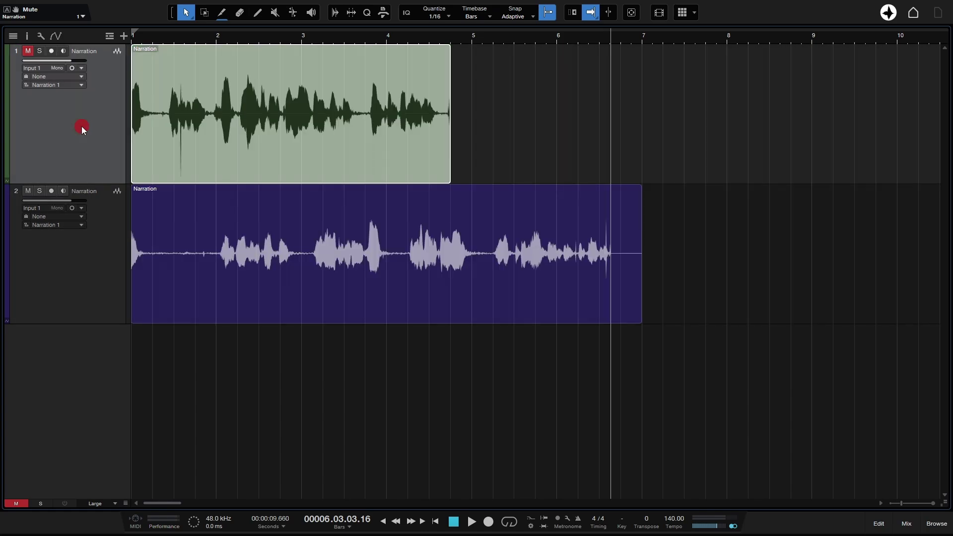
{"action": "left_click", "coordinate": [78, 251]}
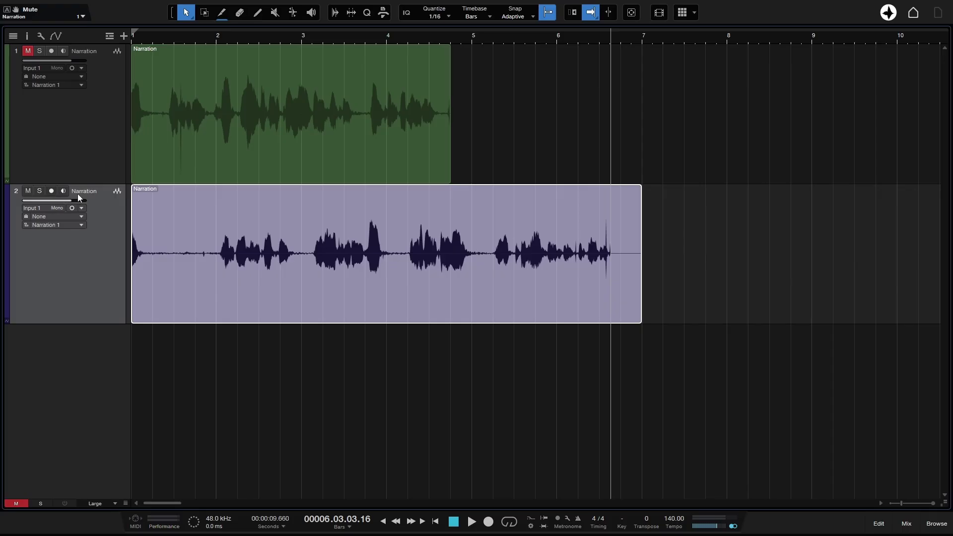
{"action": "left_click", "coordinate": [40, 37]}
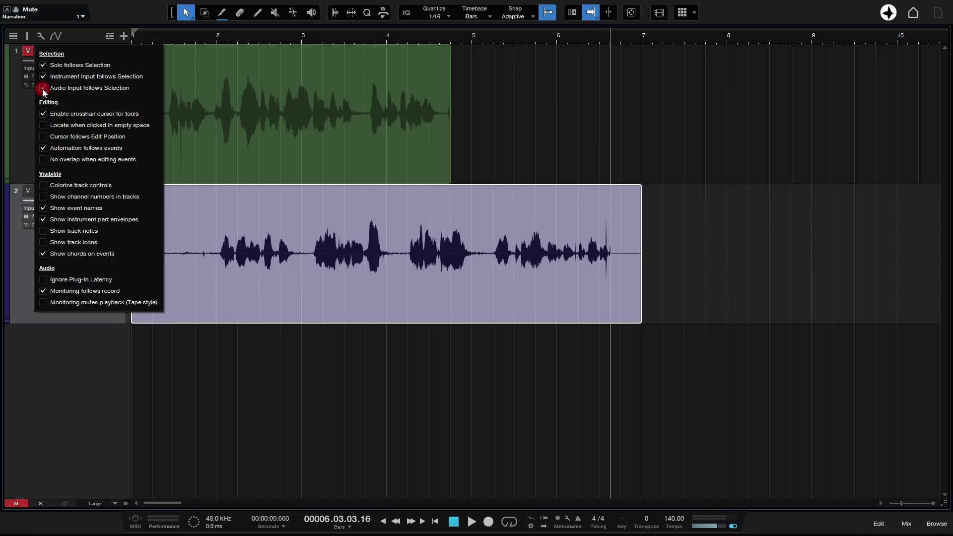
Step: Enable Audio Input follows Selection, unmute track 1, and turn off track 2's input monitoring
{"action": "left_click", "coordinate": [10, 123]}
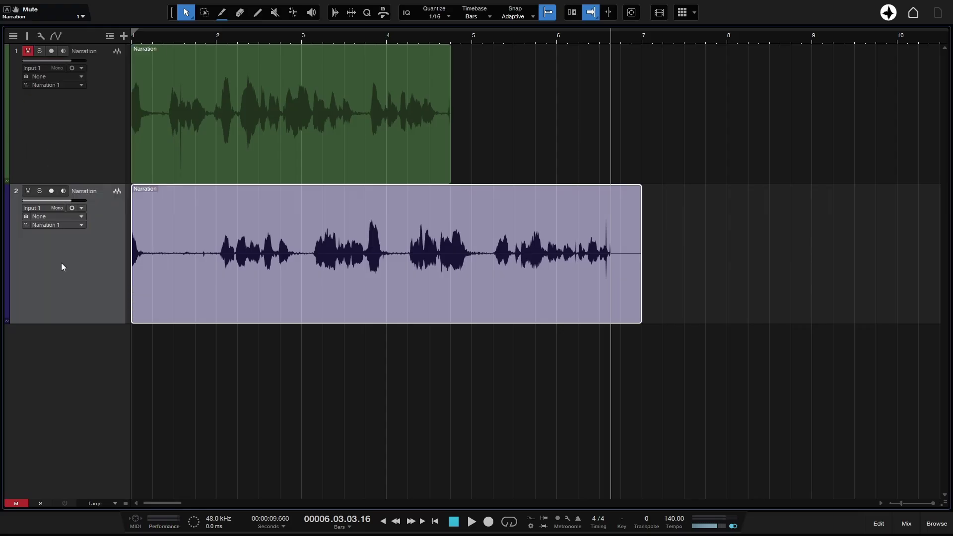
{"action": "left_click", "coordinate": [76, 128]}
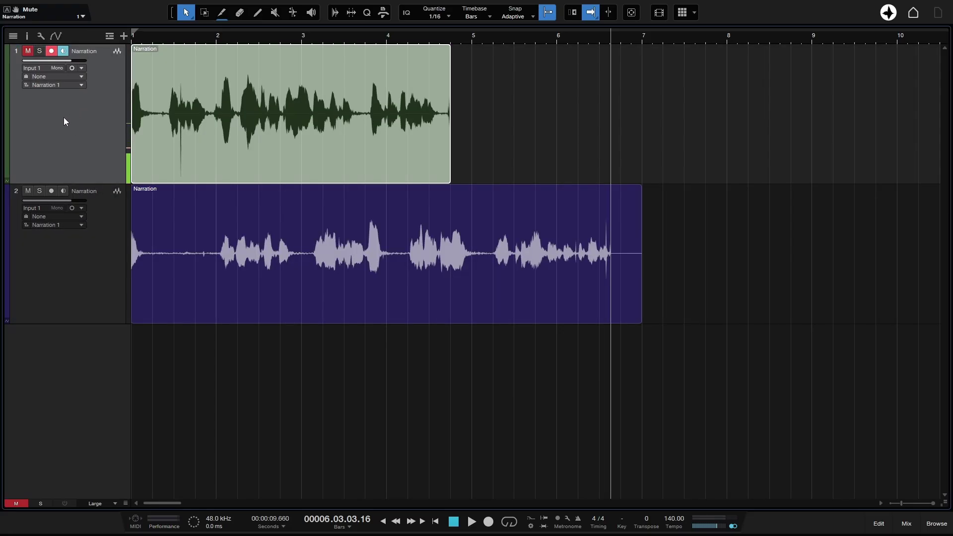
{"action": "left_click", "coordinate": [28, 51]}
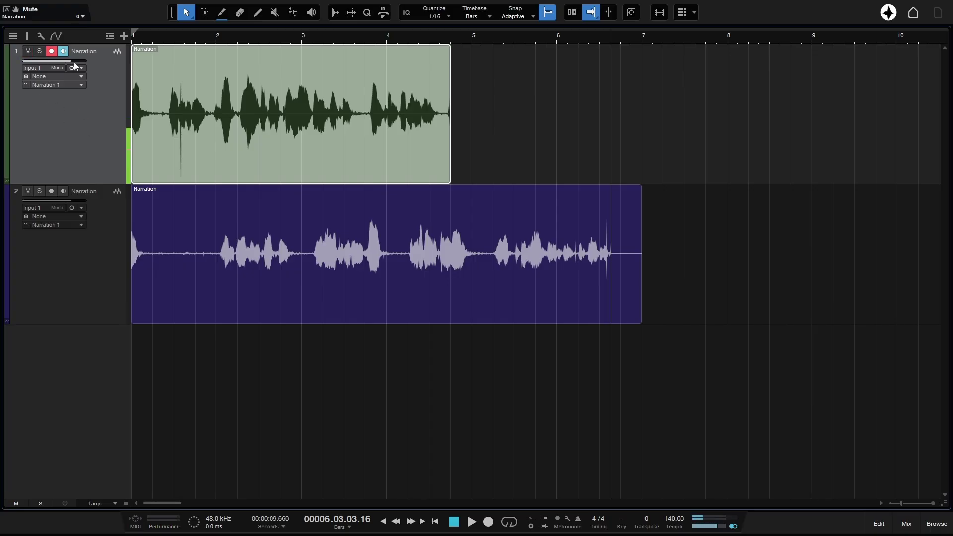
{"action": "left_click", "coordinate": [75, 282]}
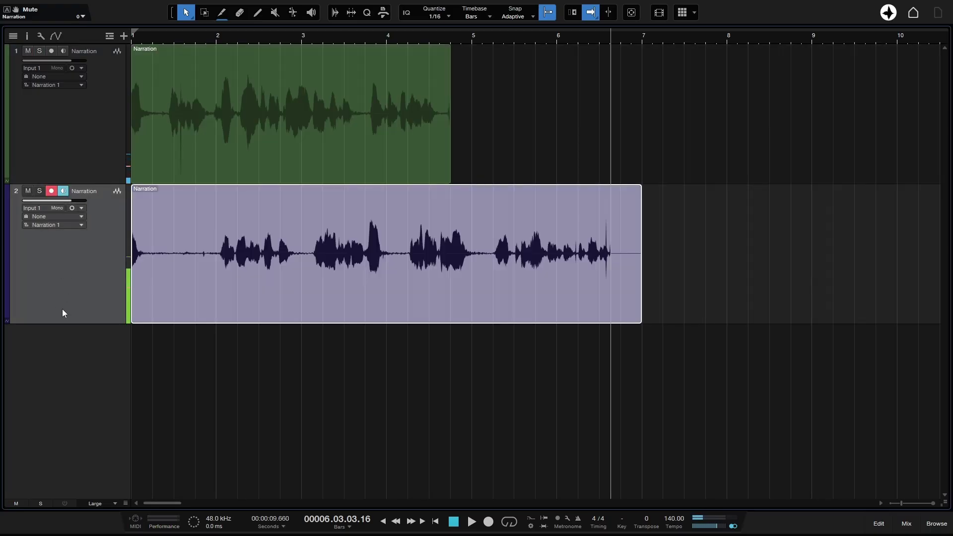
{"action": "left_click", "coordinate": [63, 192]}
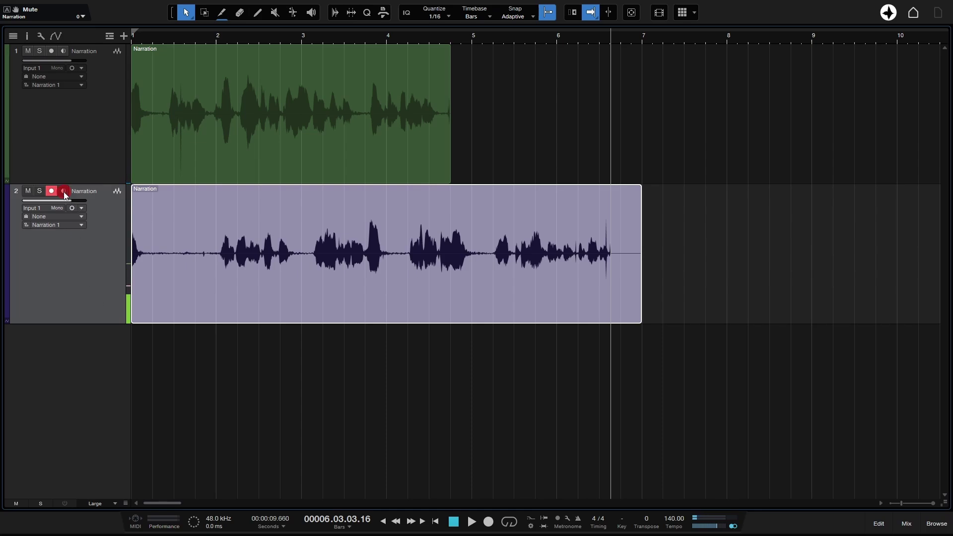
{"action": "left_click", "coordinate": [41, 36]}
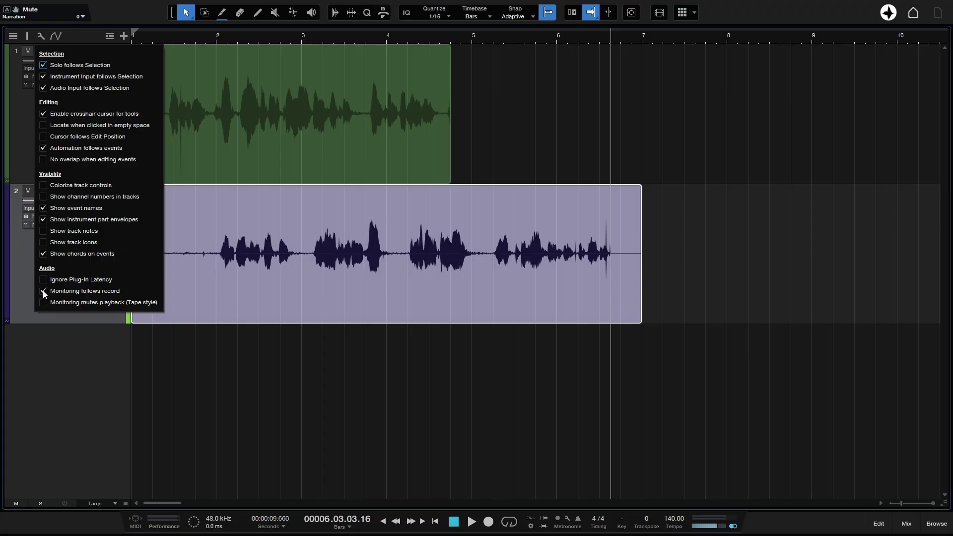
Step: Move selection and record arm to track 1, then switch its input monitoring off
{"action": "left_click", "coordinate": [17, 295]}
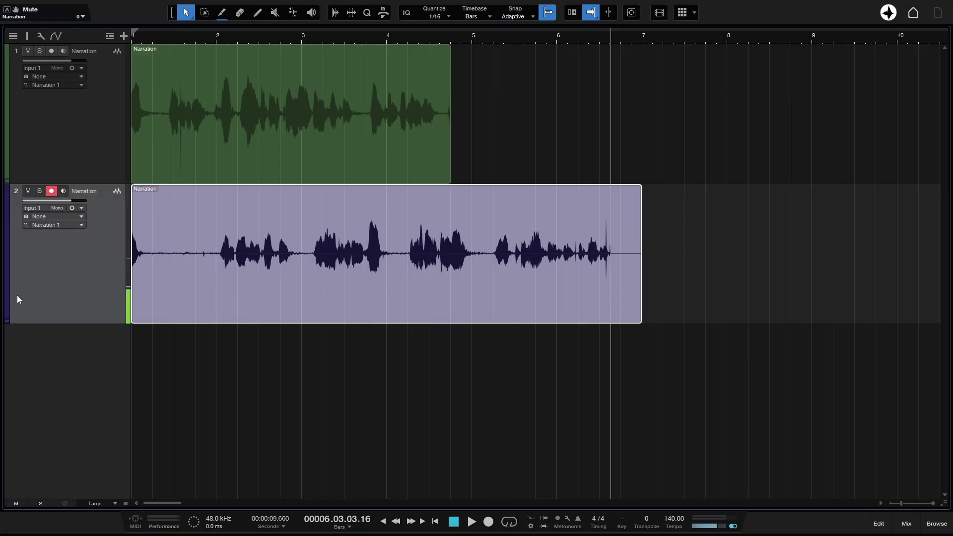
{"action": "left_click", "coordinate": [70, 131]}
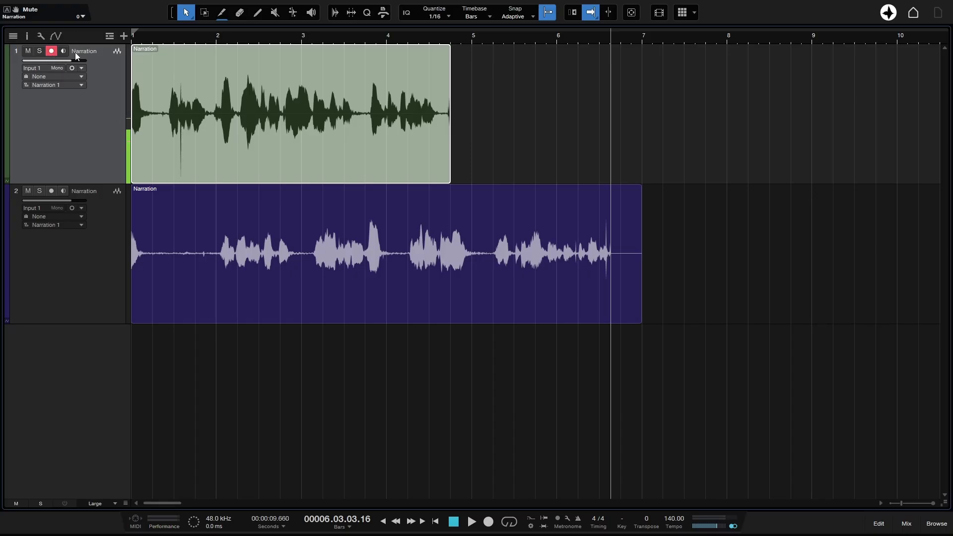
{"action": "left_click", "coordinate": [52, 275]}
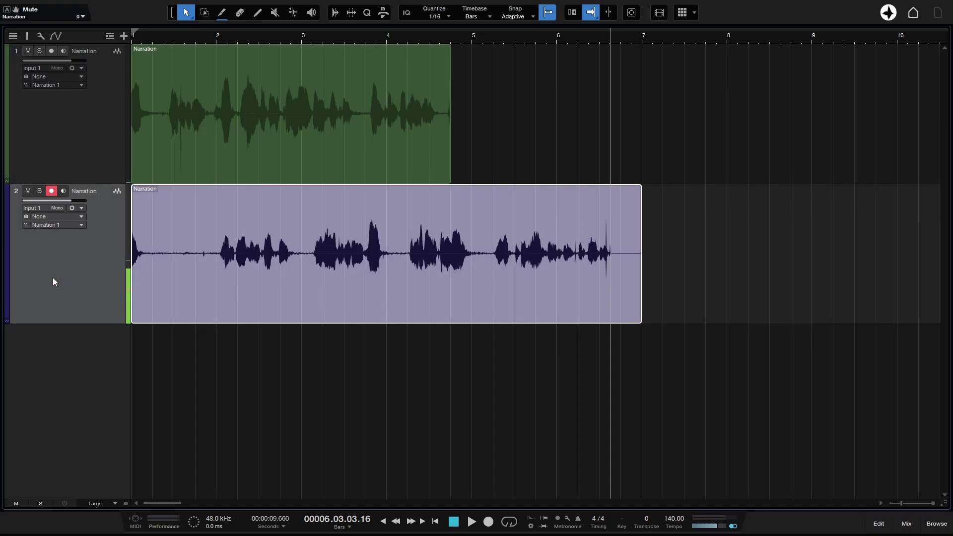
{"action": "left_click", "coordinate": [60, 154]}
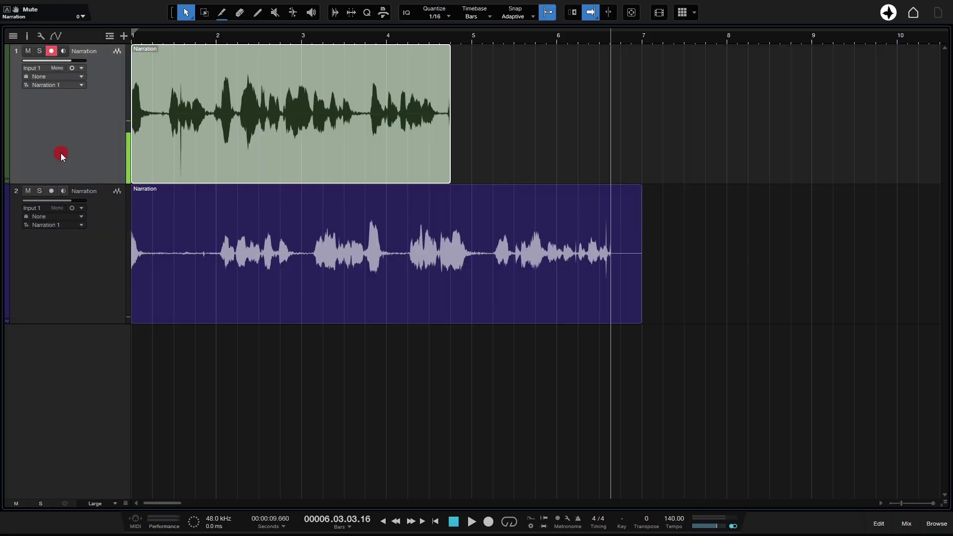
{"action": "left_click", "coordinate": [41, 36]}
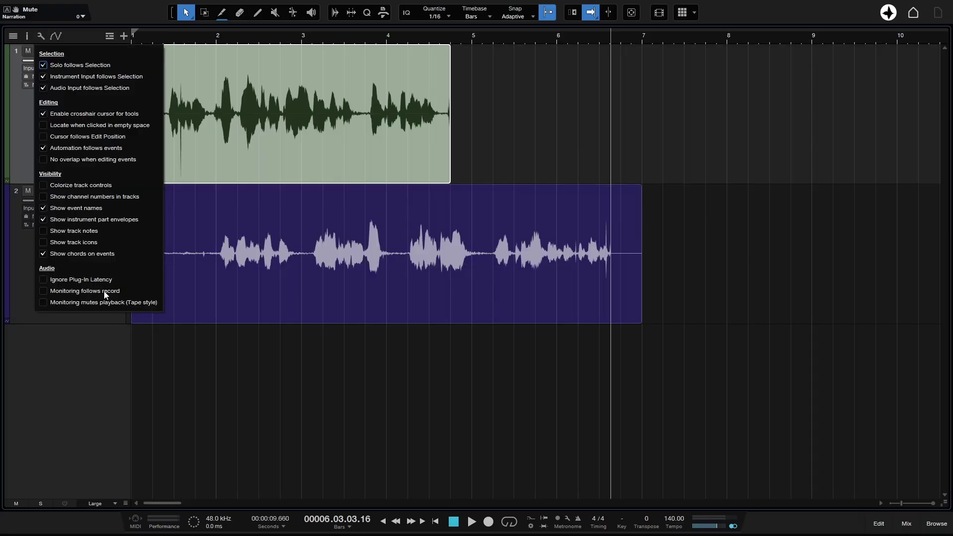
{"action": "left_click", "coordinate": [85, 410]}
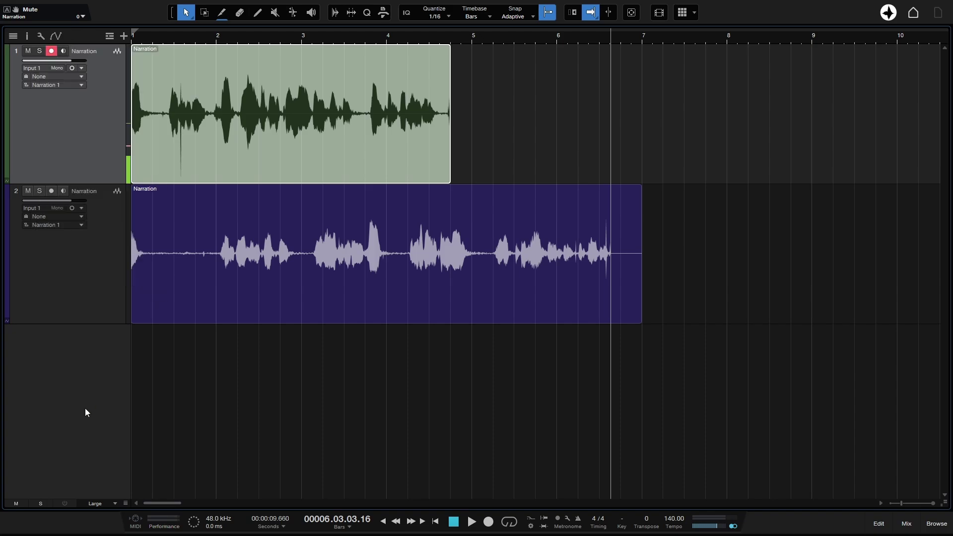
{"action": "left_click", "coordinate": [45, 295]}
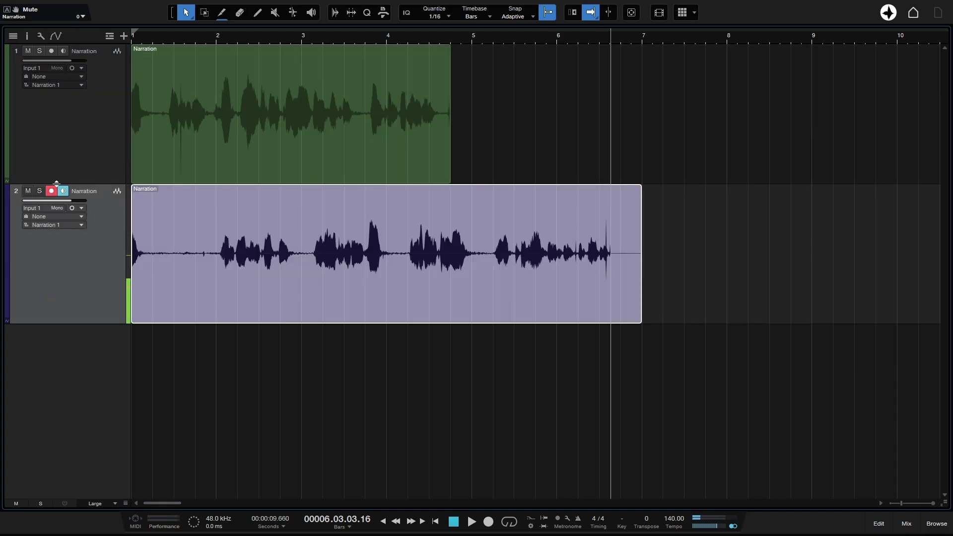
{"action": "left_click", "coordinate": [71, 125]}
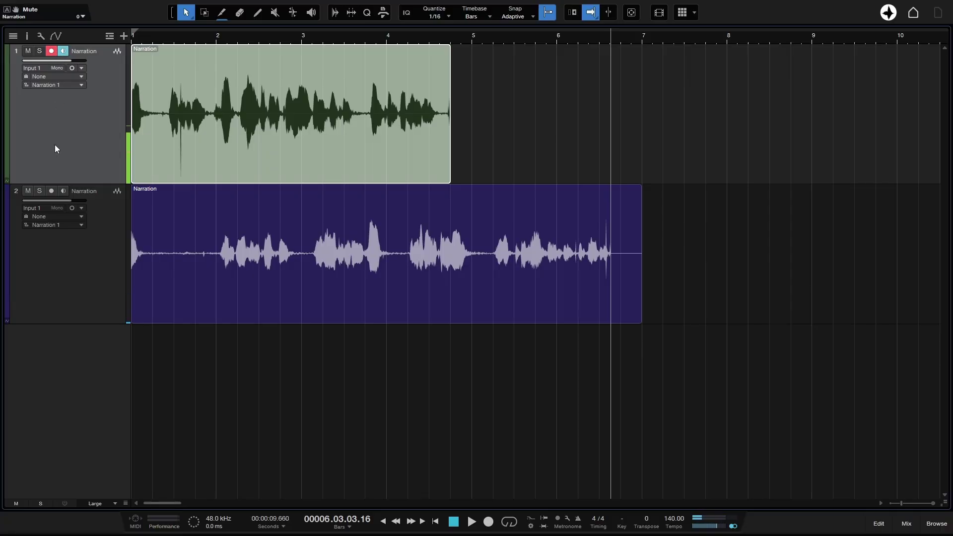
{"action": "left_click", "coordinate": [63, 51]}
Step: Select track 2's Narration clip and turn off track 2's input monitoring
{"action": "left_click", "coordinate": [485, 130]}
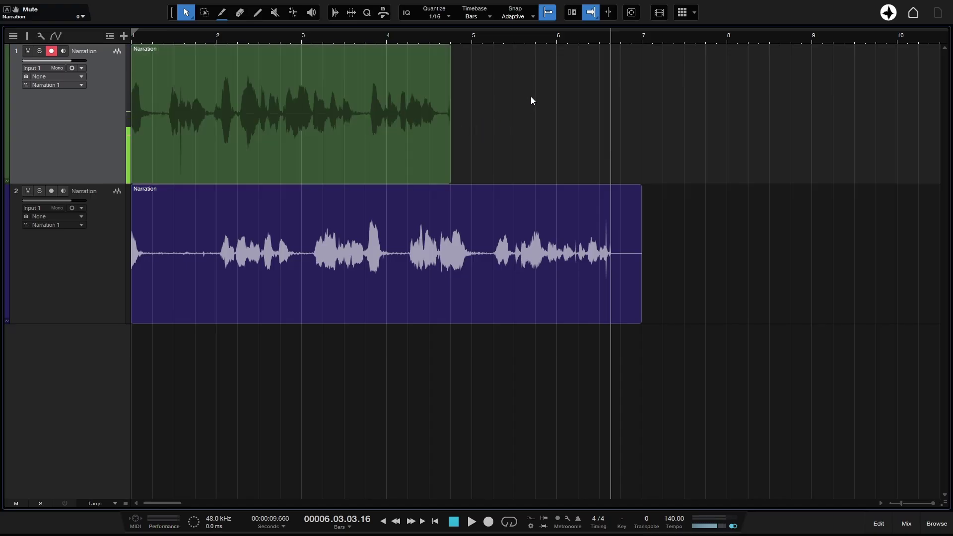
{"action": "left_click", "coordinate": [301, 164]}
{"action": "left_click", "coordinate": [404, 298]}
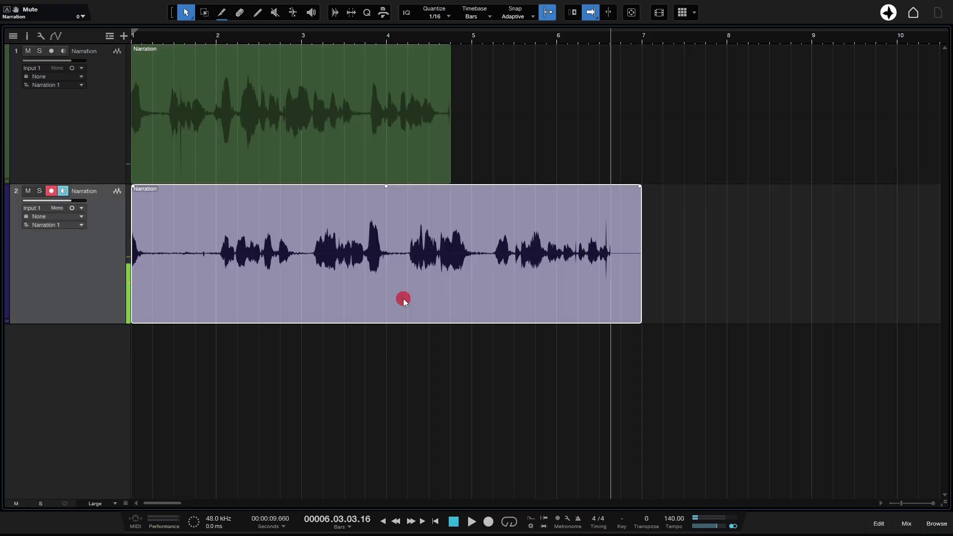
{"action": "left_click", "coordinate": [60, 190]}
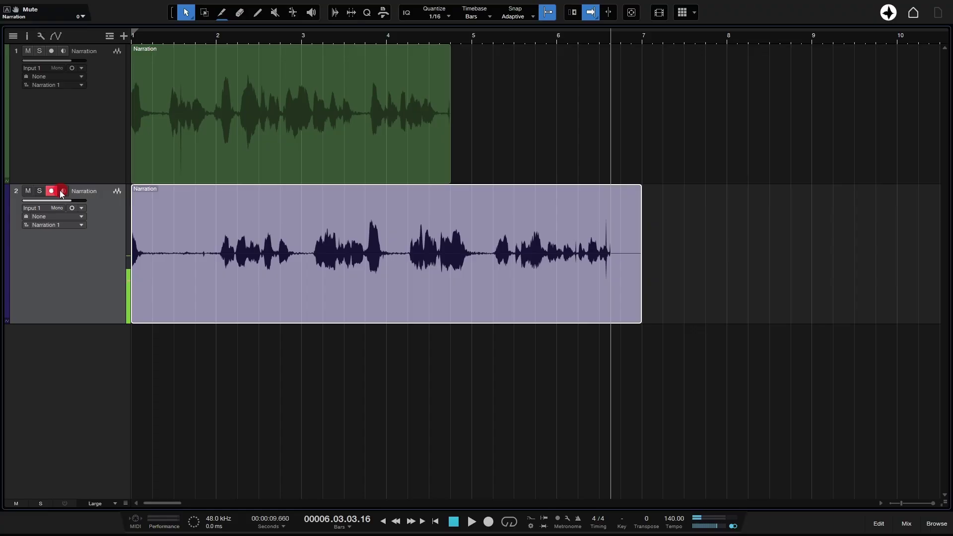
Step: Untick Audio Input follows Selection in the track options and disarm track 2
{"action": "left_click", "coordinate": [41, 37]}
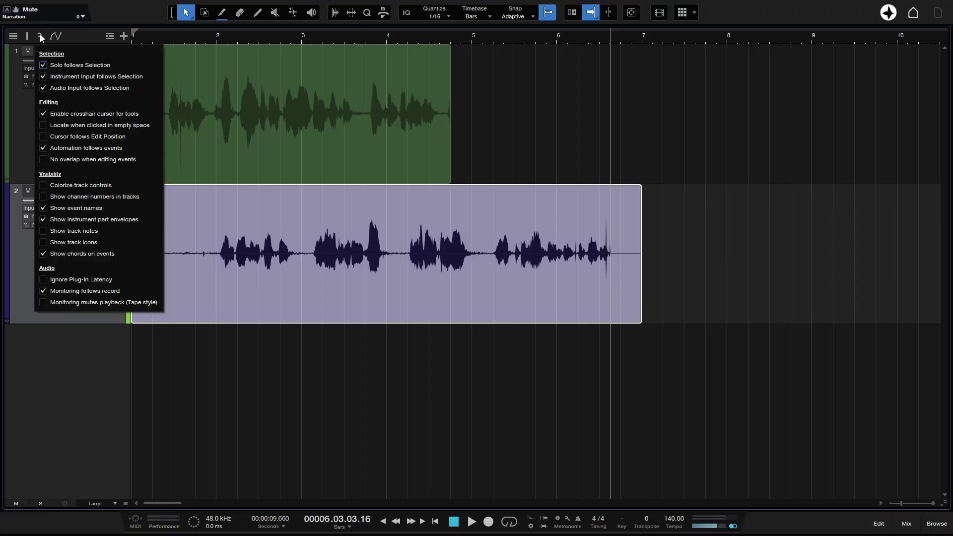
{"action": "left_click", "coordinate": [42, 87]}
{"action": "left_click", "coordinate": [51, 191]}
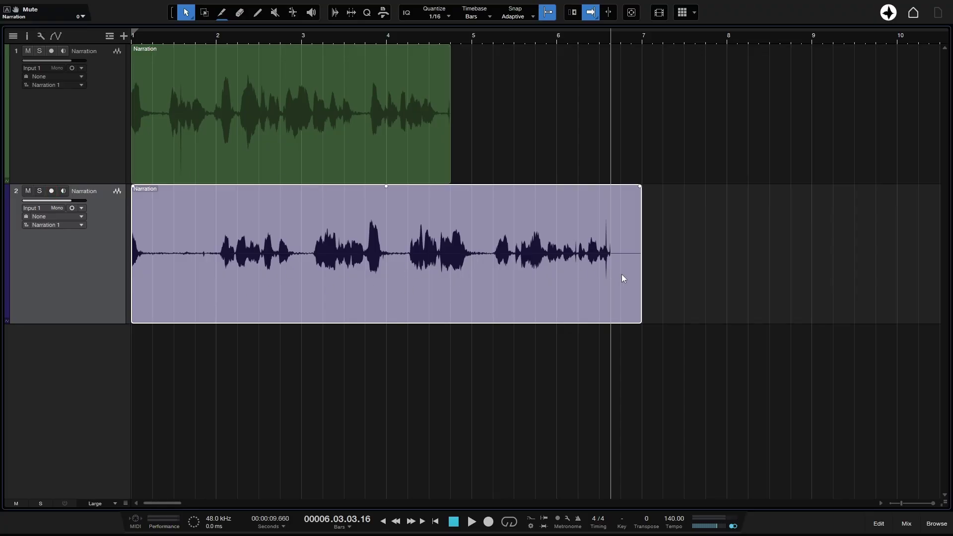
Step: Trim both ends of track 2's Narration event, solo track 2, and audition it from bar 2
{"action": "left_click_drag", "start_coordinate": [644, 284], "coordinate": [455, 283]}
{"action": "left_click_drag", "start_coordinate": [132, 284], "coordinate": [302, 284]}
{"action": "left_click", "coordinate": [248, 38]}
{"action": "left_click", "coordinate": [40, 191]}
{"action": "key", "text": "space"}
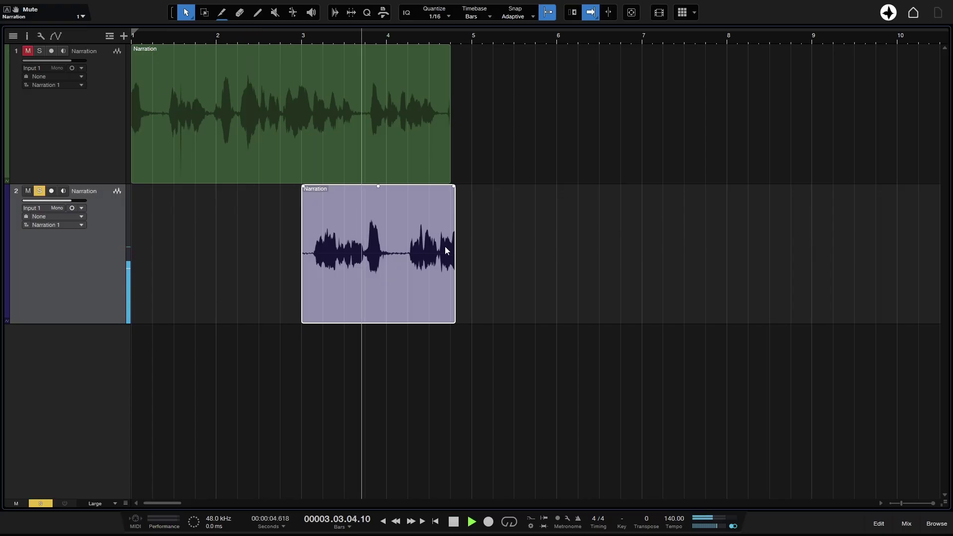
{"action": "key", "text": "space"}
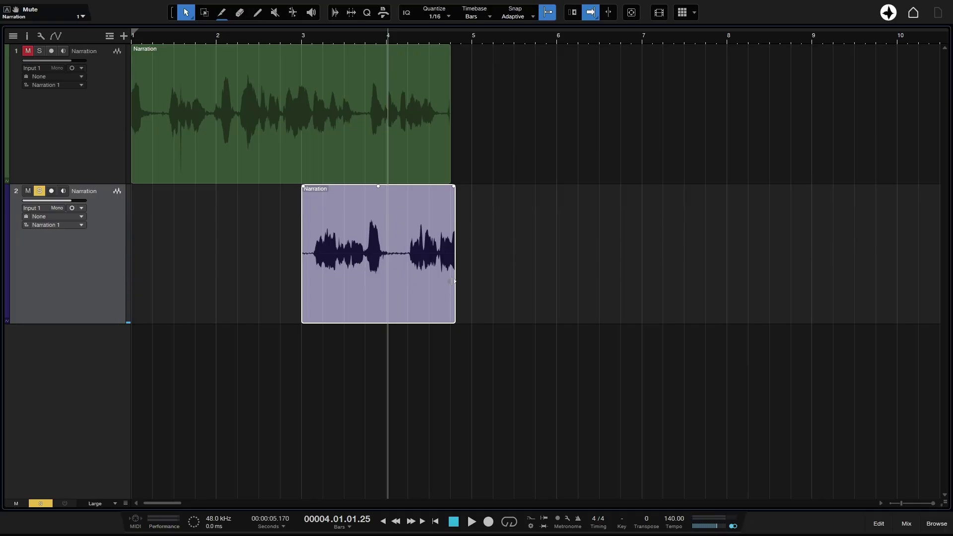
Step: Tighten the event's edges and add a 1.5 s fade-in and 900 ms fade-out
{"action": "left_click_drag", "start_coordinate": [459, 287], "coordinate": [437, 289]}
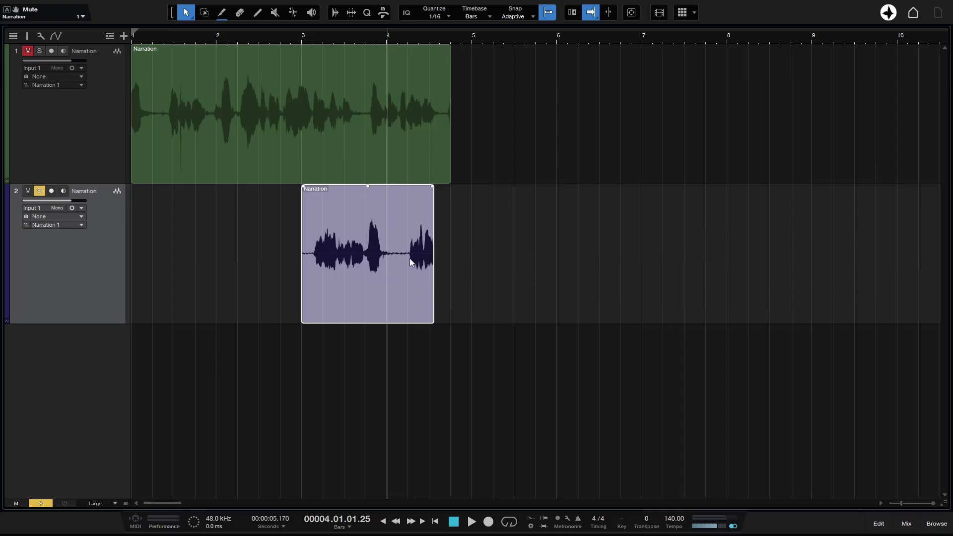
{"action": "mouse_move", "coordinate": [435, 286]}
{"action": "left_mouse_down"}
{"action": "mouse_move", "coordinate": [402, 286]}
{"action": "mouse_move", "coordinate": [441, 286]}
{"action": "left_mouse_up"}
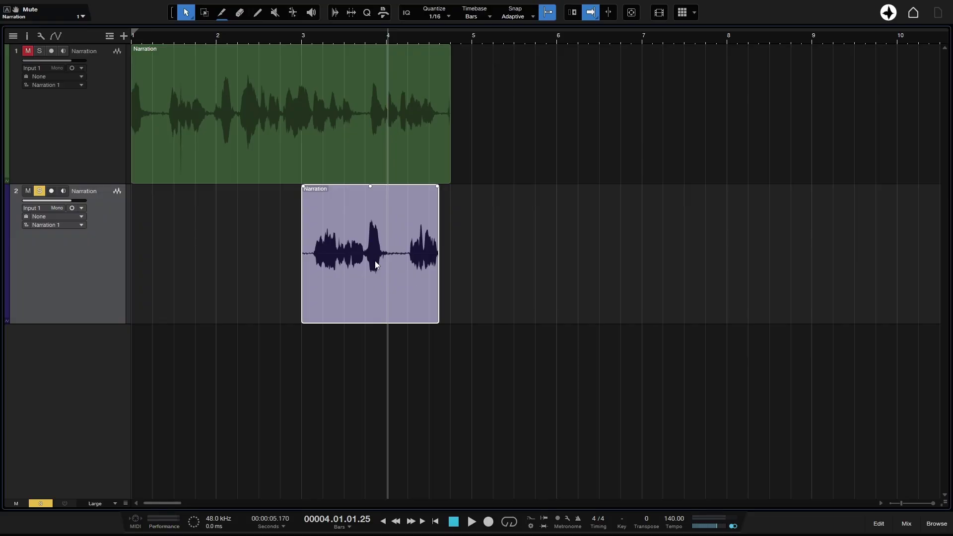
{"action": "mouse_move", "coordinate": [299, 271]}
{"action": "left_mouse_down"}
{"action": "mouse_move", "coordinate": [364, 275]}
{"action": "mouse_move", "coordinate": [285, 278]}
{"action": "mouse_move", "coordinate": [298, 278]}
{"action": "left_mouse_up"}
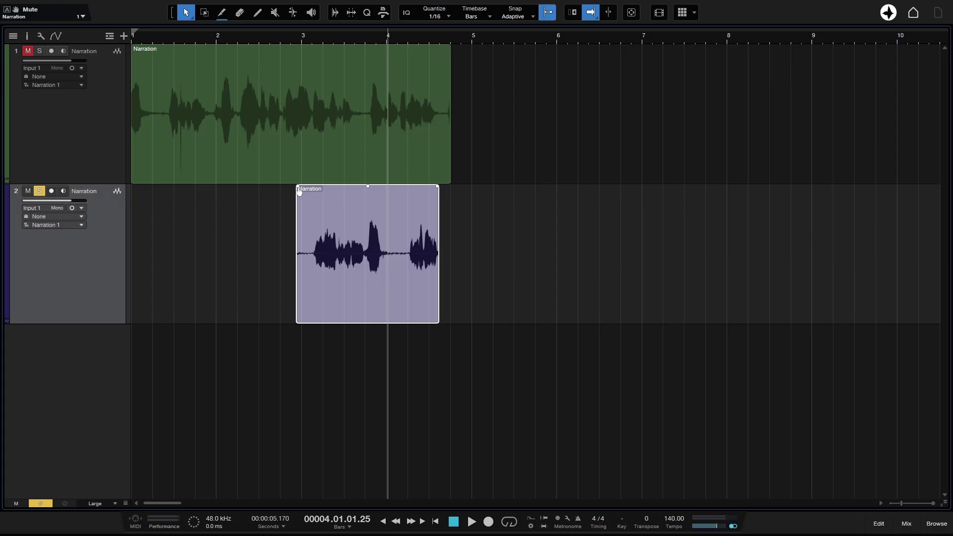
{"action": "left_click_drag", "start_coordinate": [298, 187], "coordinate": [366, 199]}
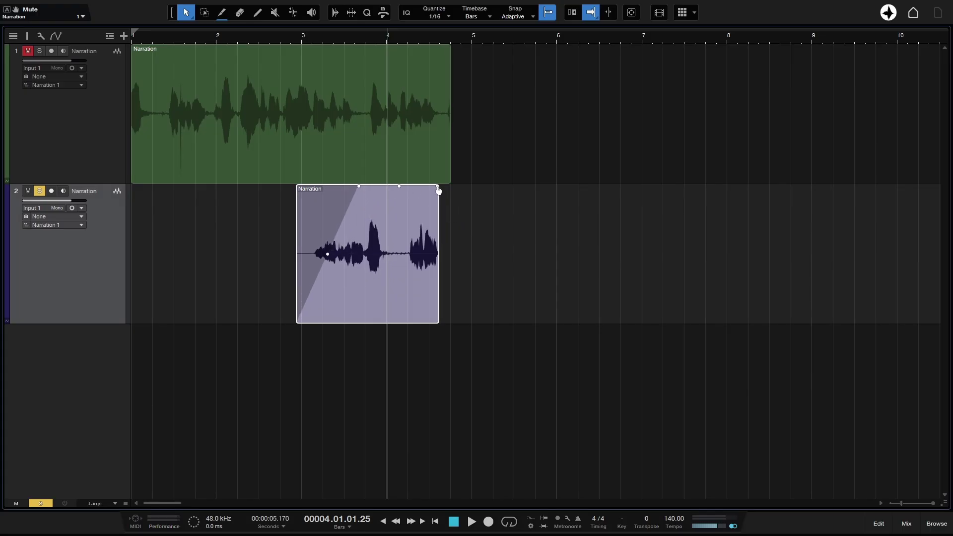
{"action": "left_click_drag", "start_coordinate": [437, 187], "coordinate": [391, 200]}
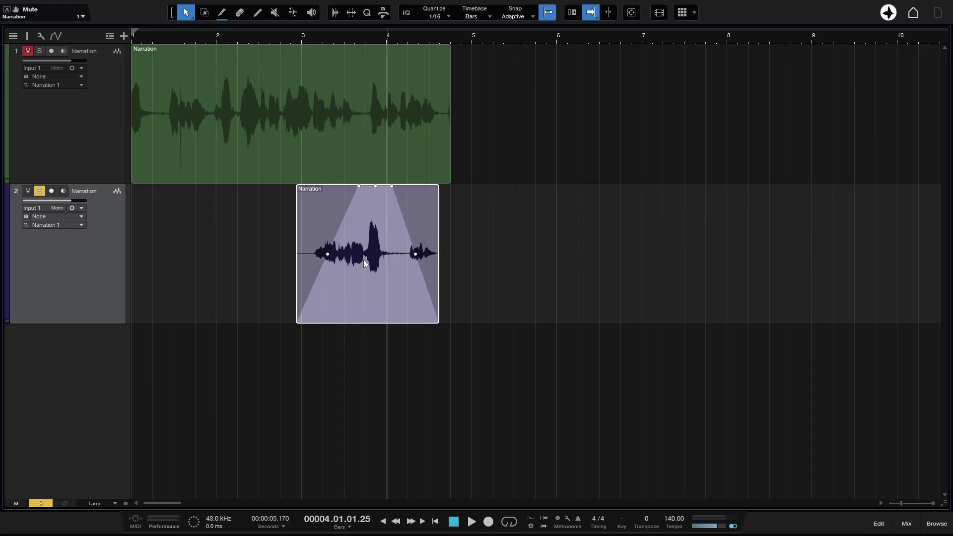
Step: Show the Pool's Narration files in the browser and delete track 1's Narration event
{"action": "left_click", "coordinate": [936, 524]}
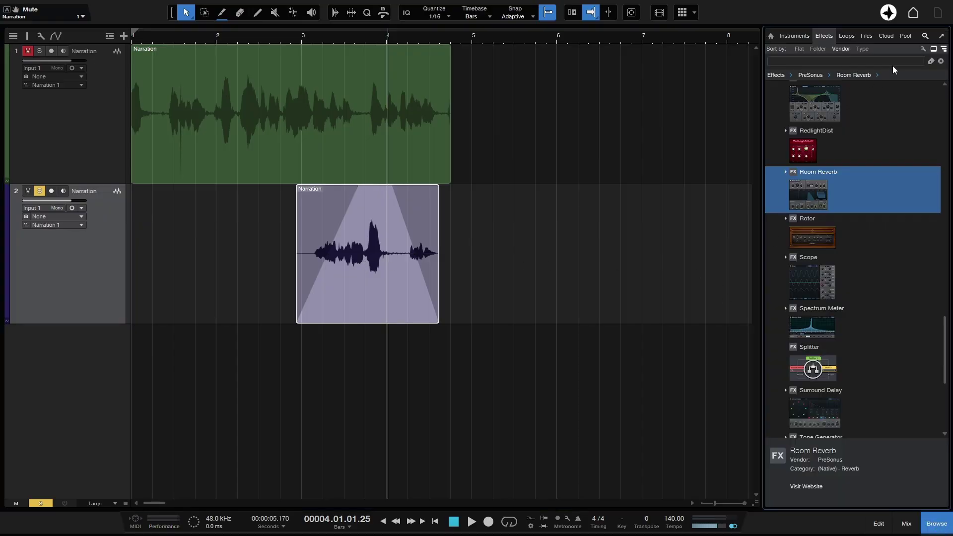
{"action": "left_click", "coordinate": [904, 36]}
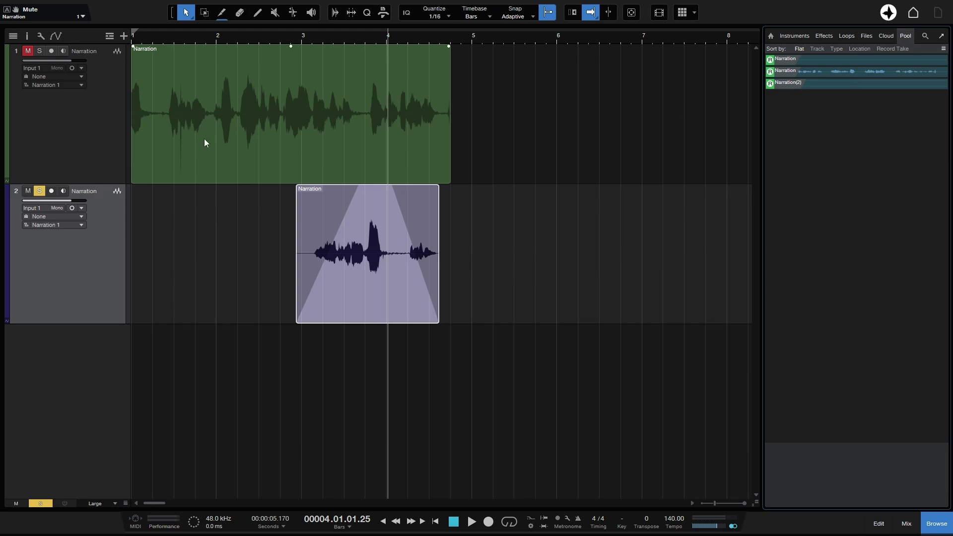
{"action": "left_click", "coordinate": [230, 144]}
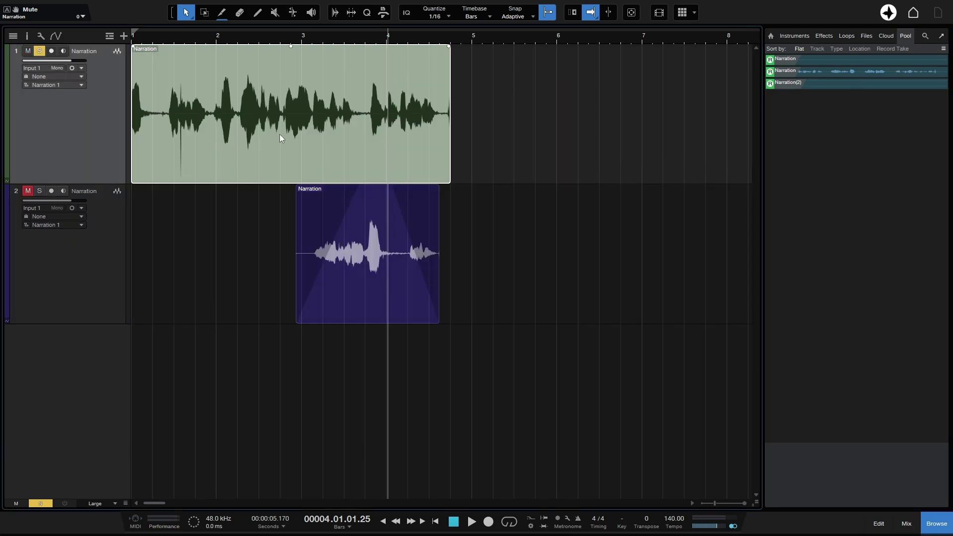
{"action": "key", "text": "Delete"}
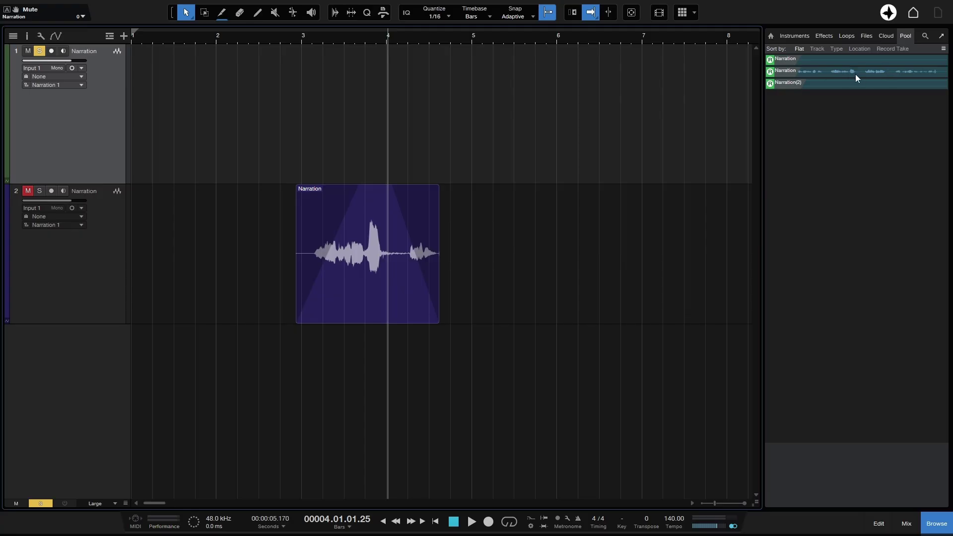
Step: Drag the Narration file from the Pool onto track 1 and move it to start at bar 1
{"action": "mouse_move", "coordinate": [412, 262]}
{"action": "mouse_move", "coordinate": [324, 316]}
{"action": "left_click_drag", "start_coordinate": [872, 72], "coordinate": [270, 96]}
{"action": "left_click_drag", "start_coordinate": [506, 159], "coordinate": [418, 155]}
{"action": "left_click", "coordinate": [537, 295]}
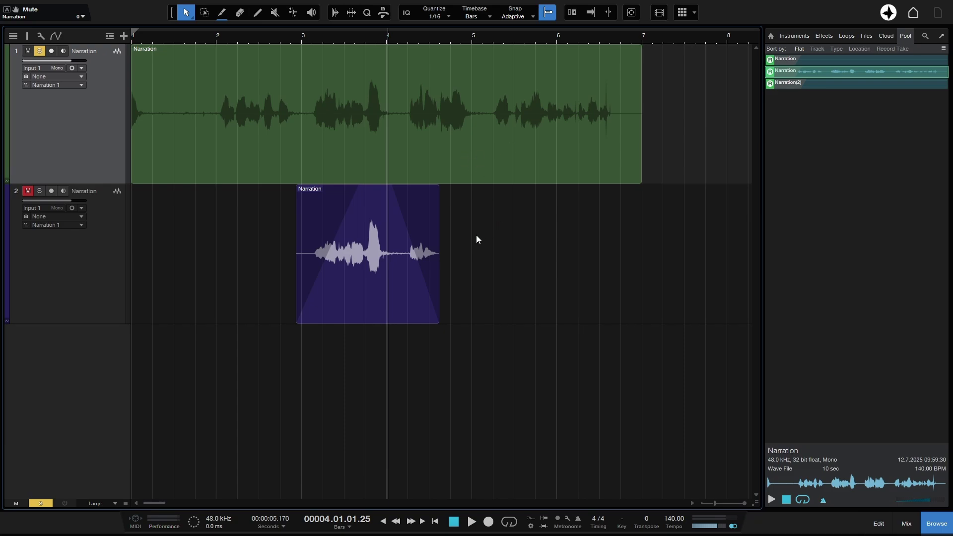
Step: Open and close the options window, then cancel a new-song dialog without creating a song
{"action": "key", "text": "ctrl+comma"}
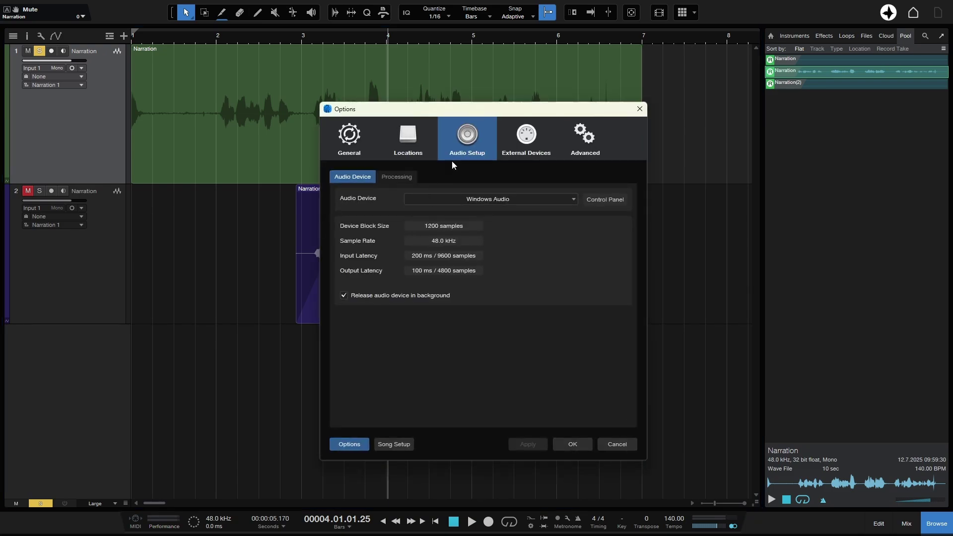
{"action": "left_click", "coordinate": [618, 449]}
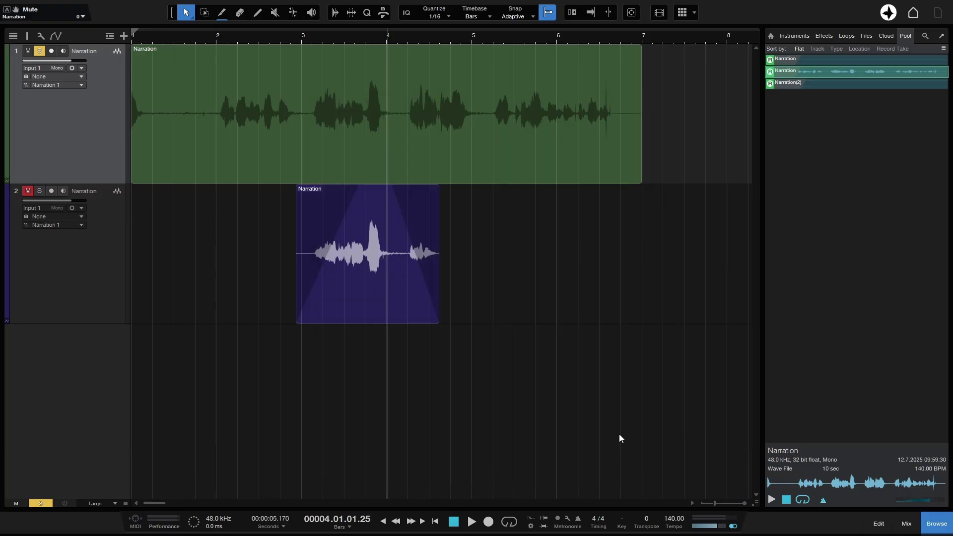
{"action": "key", "text": "ctrl+n"}
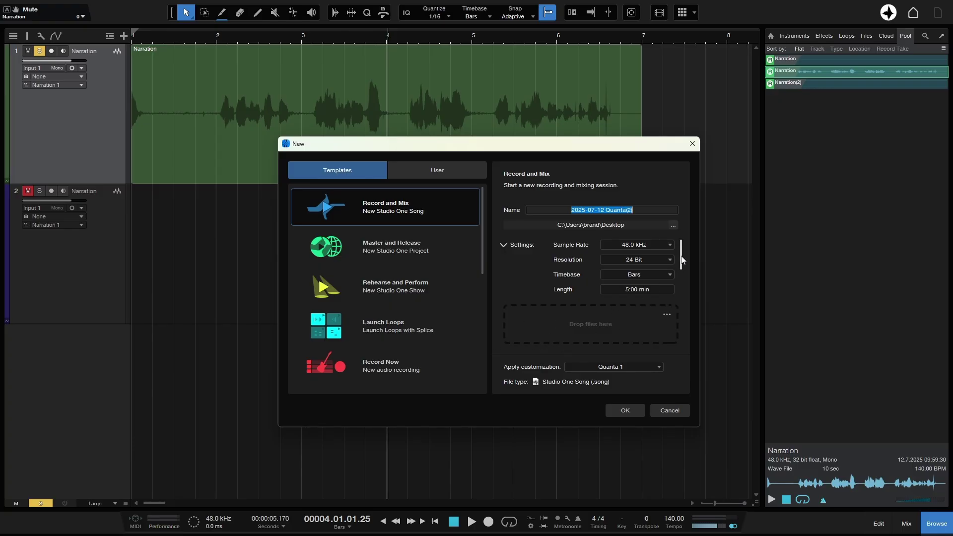
{"action": "scroll", "coordinate": [681, 264], "scroll_direction": "down", "scroll_amount": 3}
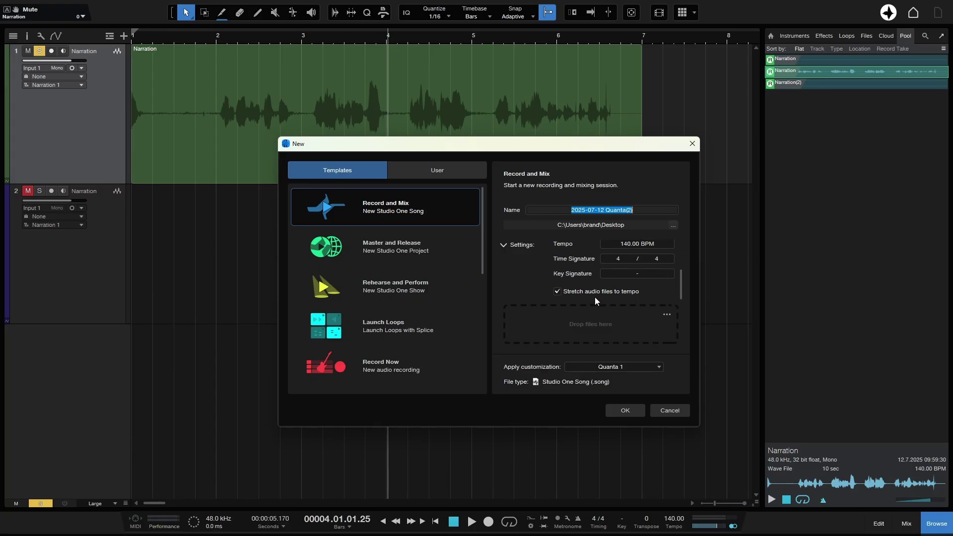
{"action": "left_click", "coordinate": [671, 411]}
Step: Hide the browser and play the Narration from around bar 3
{"action": "left_click", "coordinate": [947, 530]}
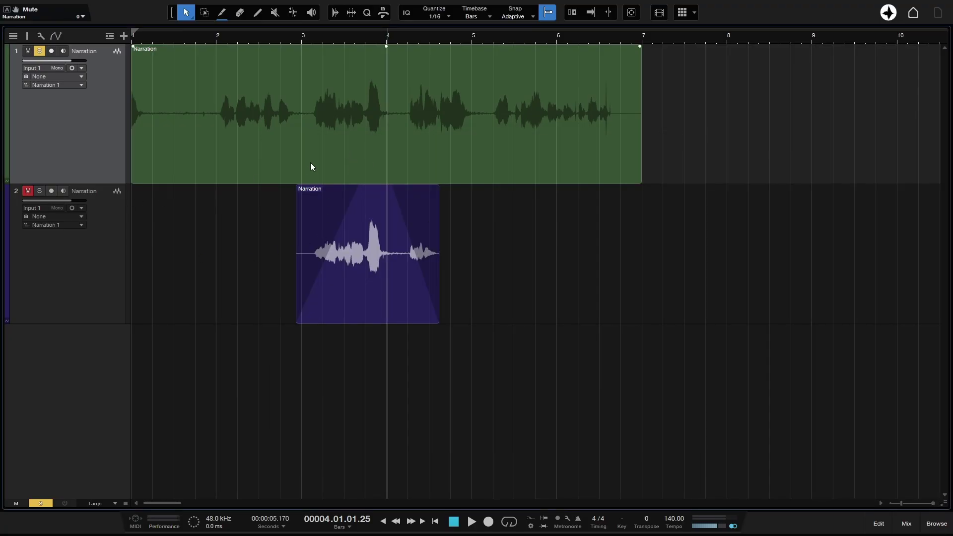
{"action": "left_click", "coordinate": [318, 40]}
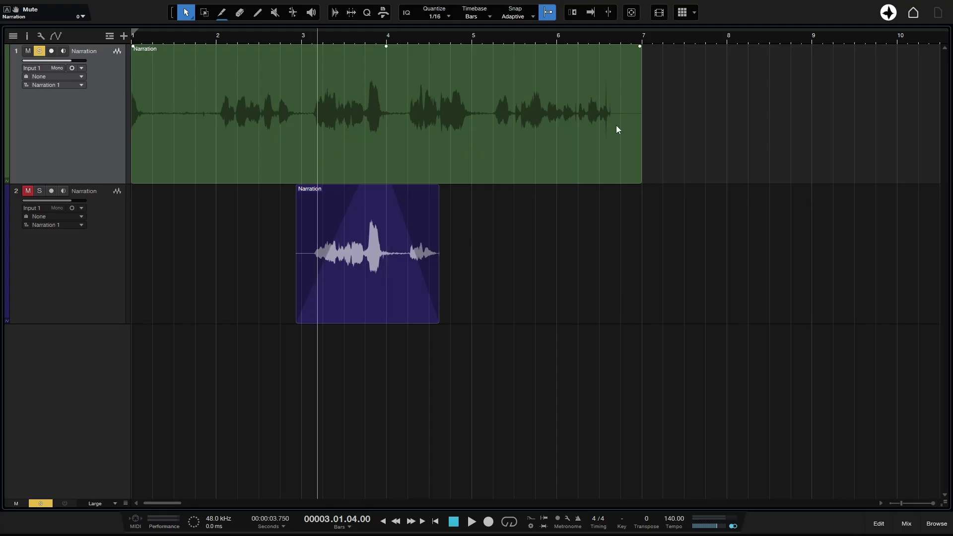
{"action": "key", "text": "space"}
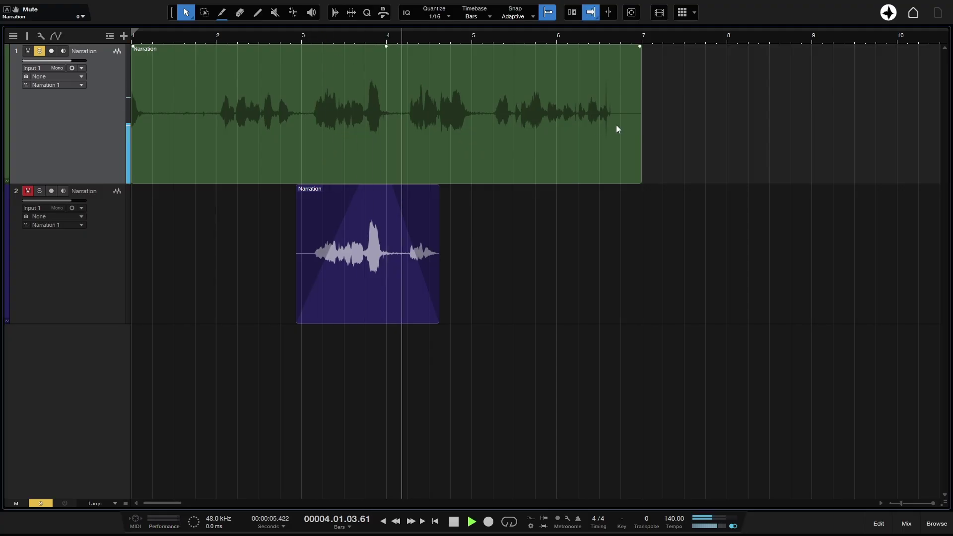
{"action": "key", "text": "space"}
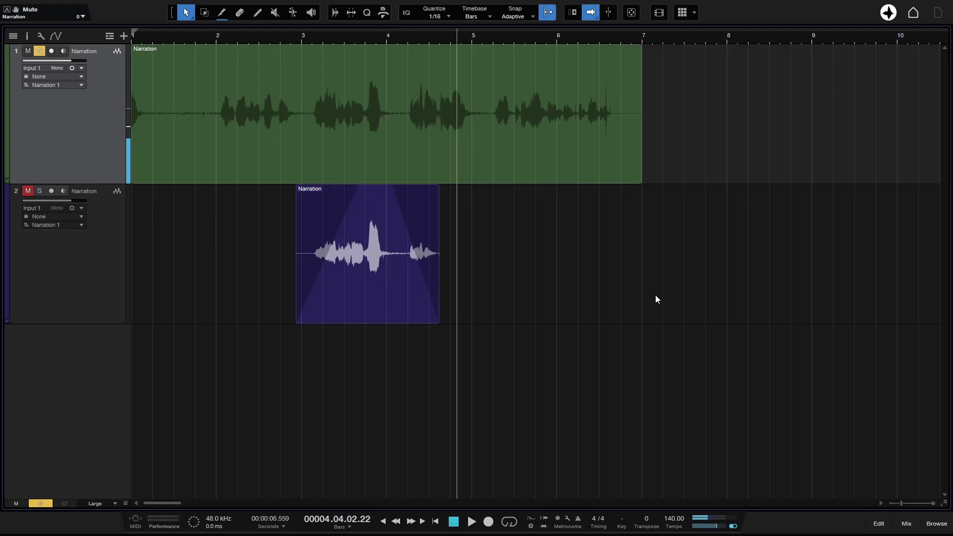
Step: Set the song tempo to 70 BPM and play back the stretched Narration
{"action": "double_click", "coordinate": [674, 519]}
{"action": "type", "text": "70"}
{"action": "key", "text": "Return"}
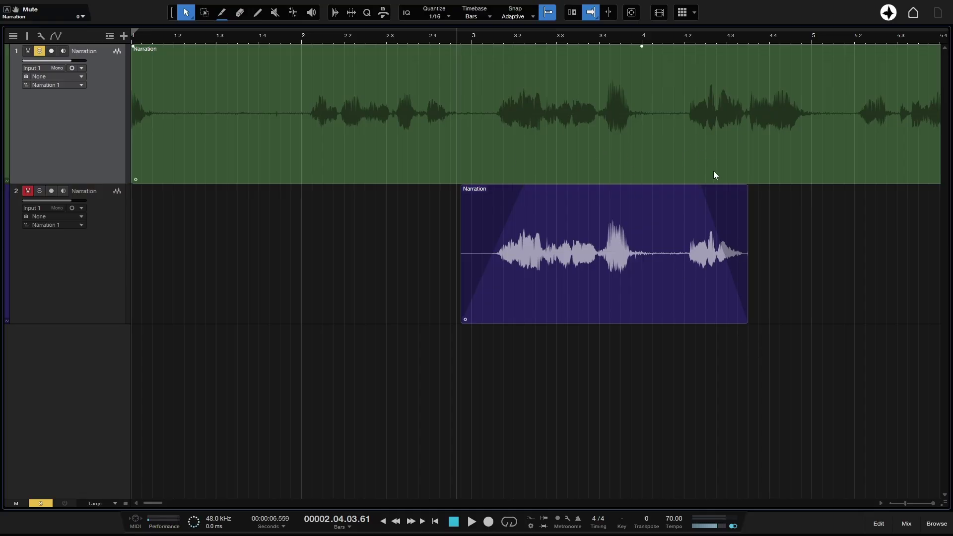
{"action": "key", "text": "space"}
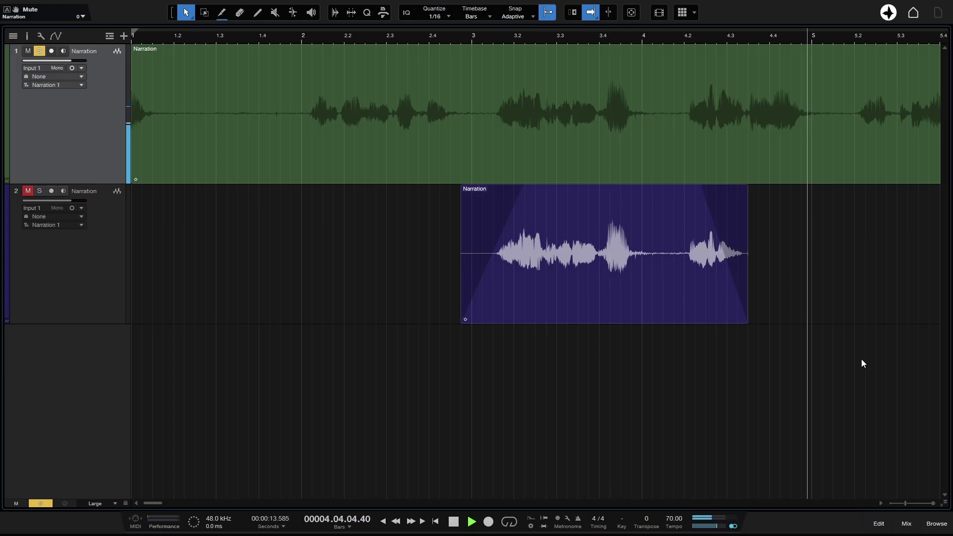
{"action": "key", "text": "space"}
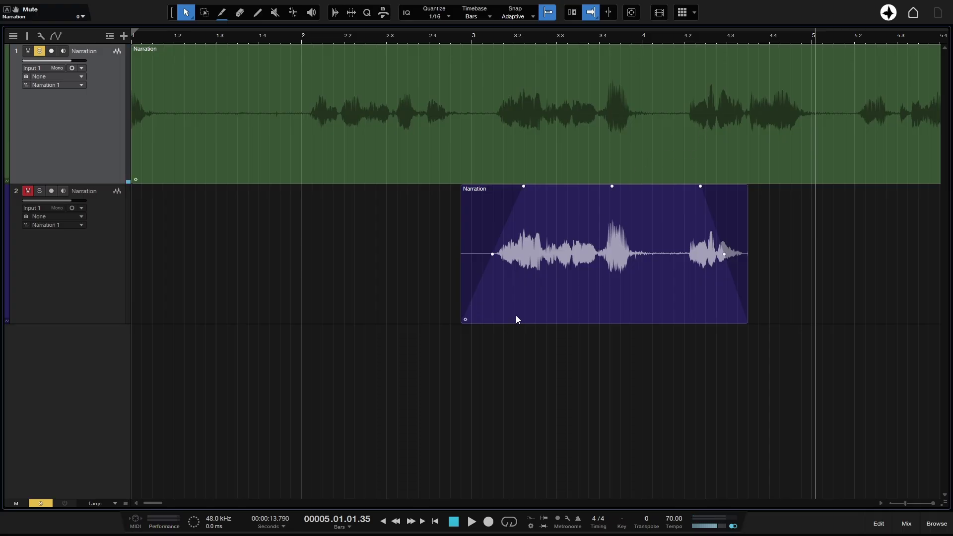
{"action": "key", "text": "ctrl+n"}
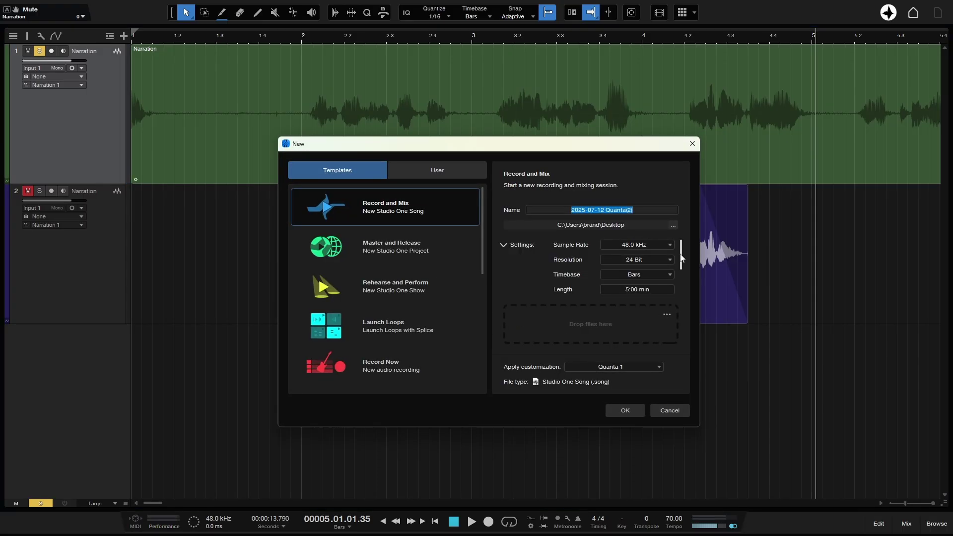
Step: Scroll the New dialog to the Stretch audio files to tempo option, then cancel it
{"action": "scroll", "coordinate": [682, 258], "scroll_direction": "down", "scroll_amount": 3}
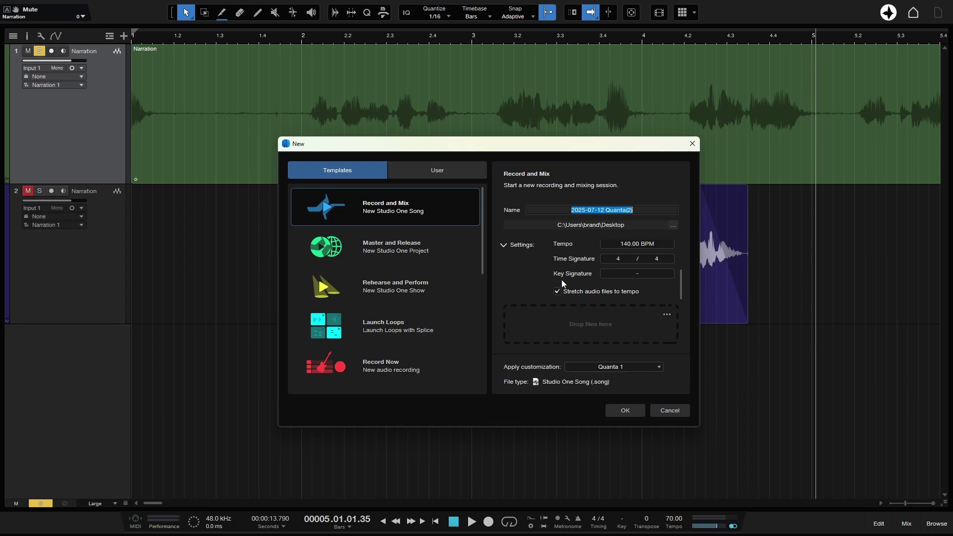
{"action": "left_click", "coordinate": [668, 413]}
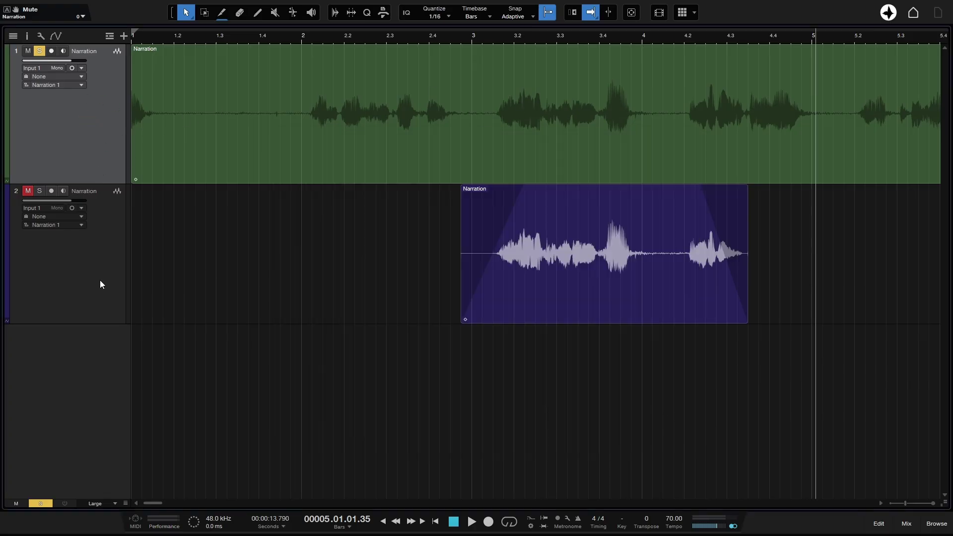
Step: In the Inspector, set track 1's Timestretch to Solo, then to Tape - Resampler
{"action": "left_click", "coordinate": [28, 36]}
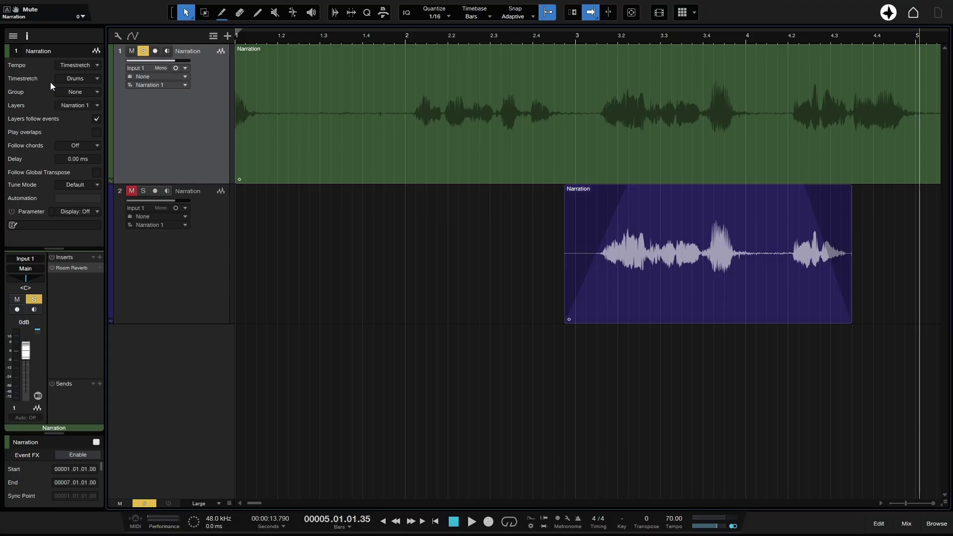
{"action": "left_click", "coordinate": [82, 79]}
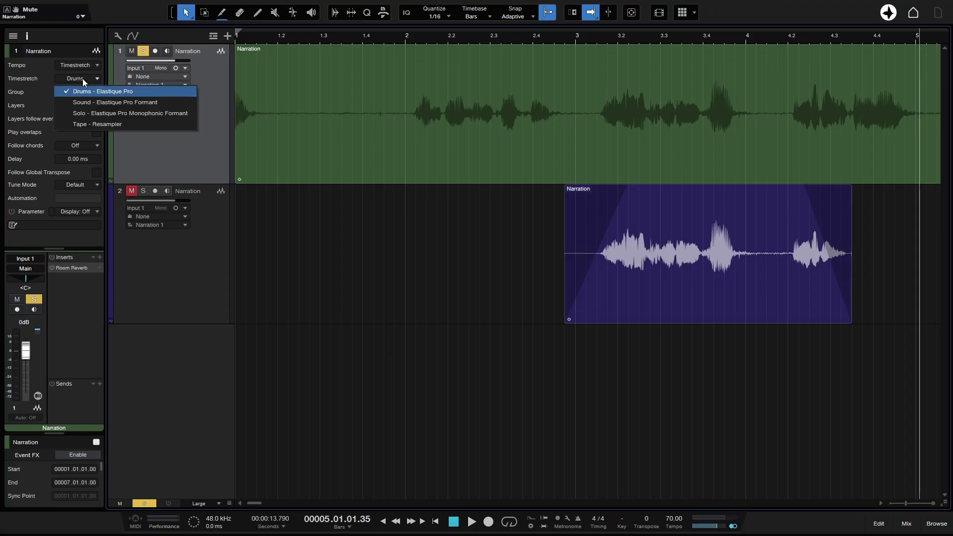
{"action": "left_click", "coordinate": [110, 118]}
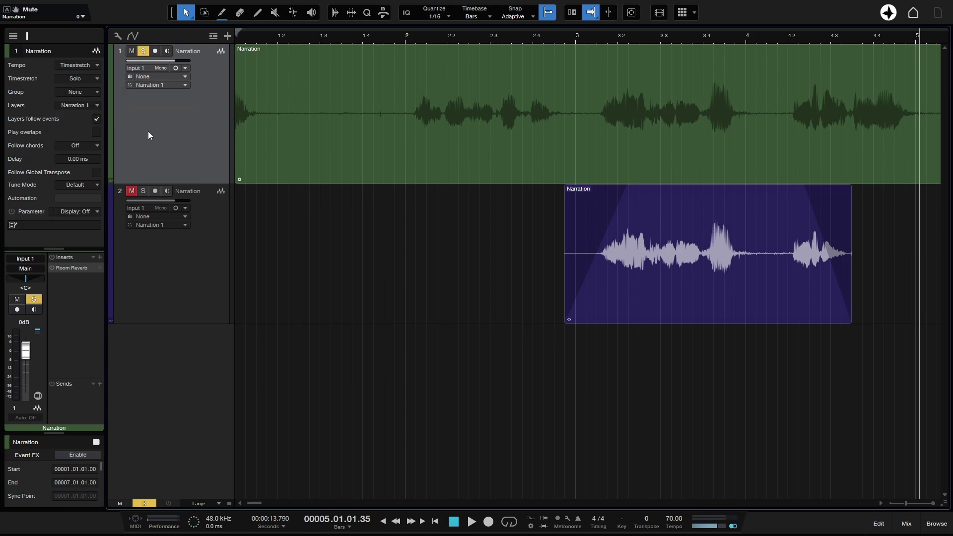
{"action": "left_click", "coordinate": [97, 80]}
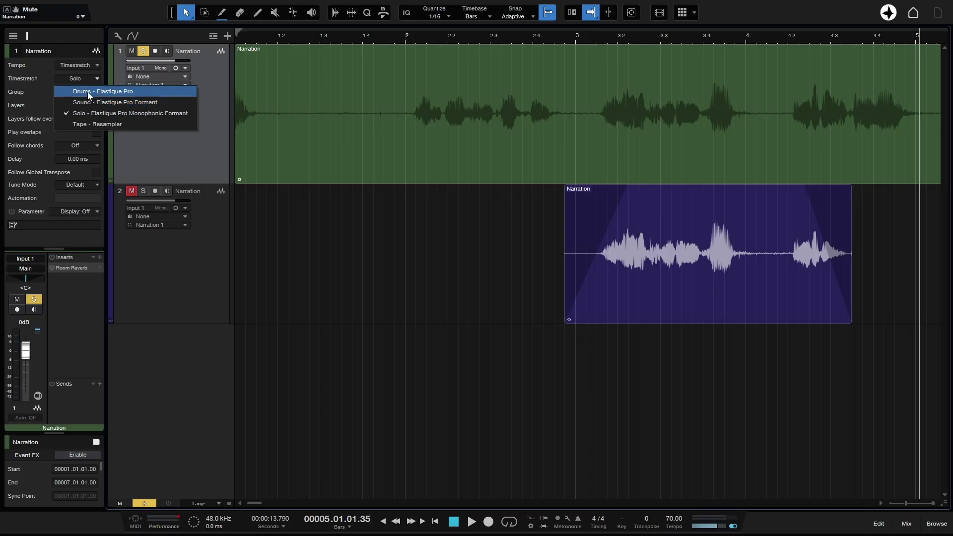
{"action": "left_click", "coordinate": [114, 124]}
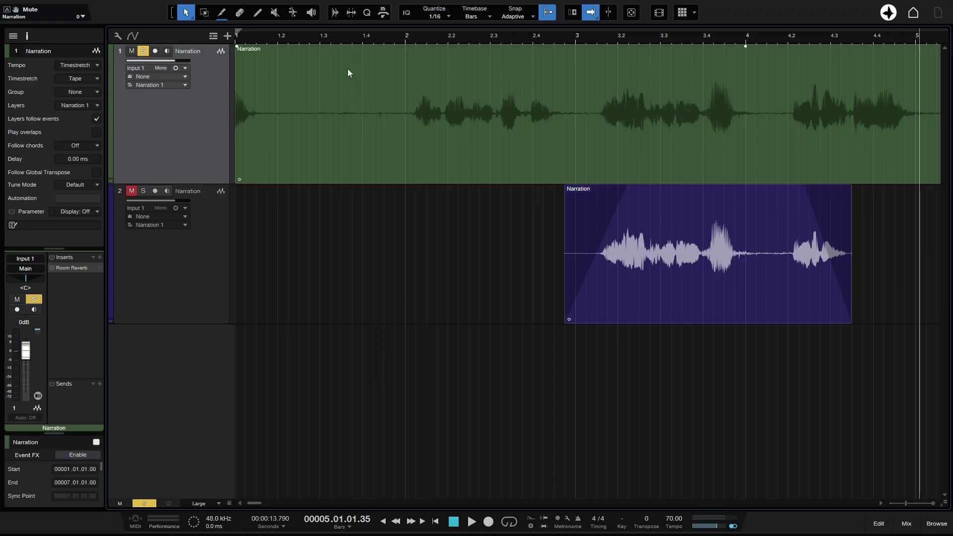
{"action": "left_click", "coordinate": [422, 37]}
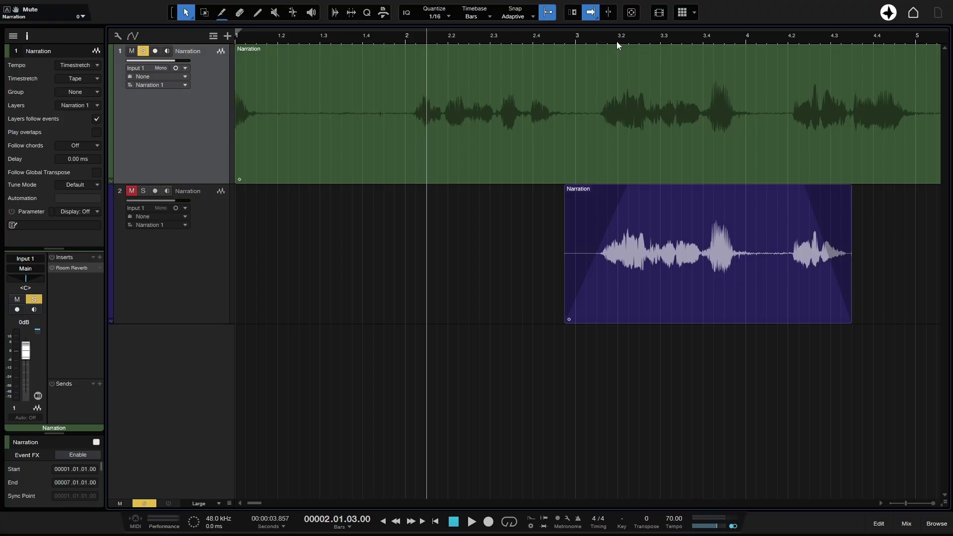
{"action": "key", "text": "space"}
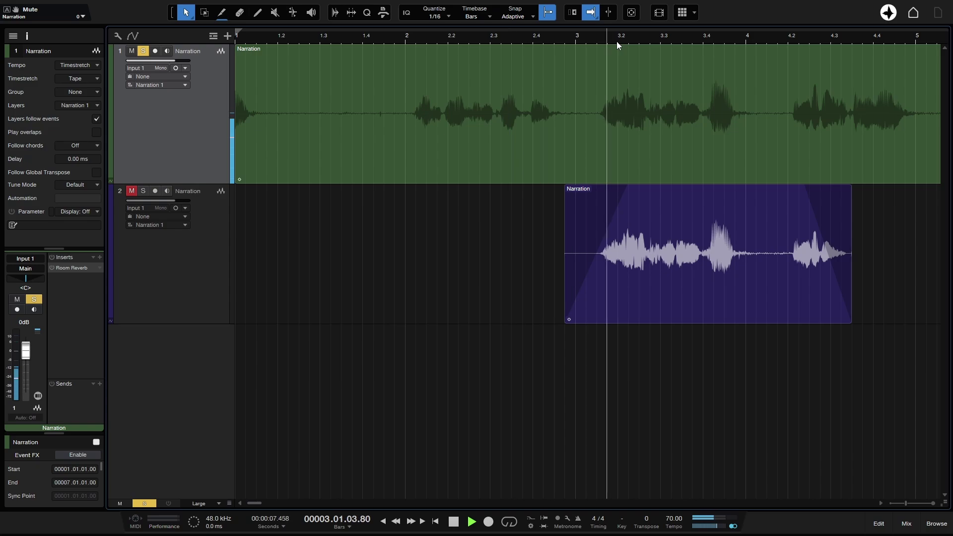
{"action": "key", "text": "space"}
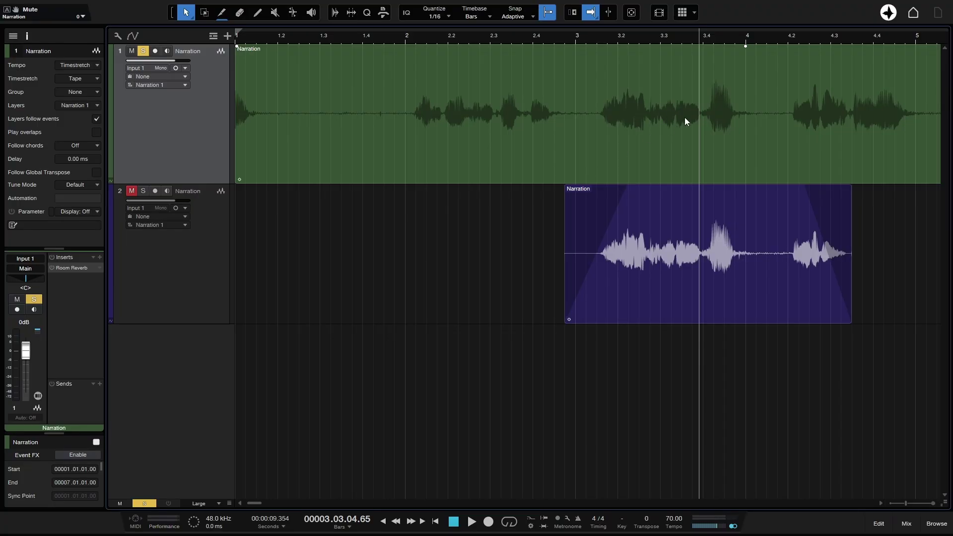
Step: Set the song tempo to 160 BPM and play from near bar 2
{"action": "left_click", "coordinate": [674, 518]}
{"action": "type", "text": "160"}
{"action": "key", "text": "Return"}
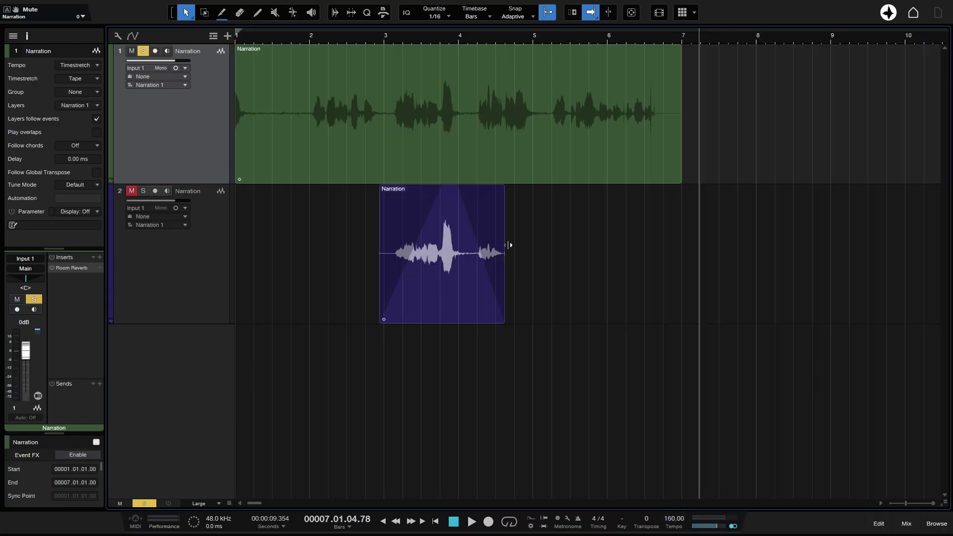
{"action": "left_click", "coordinate": [315, 38]}
{"action": "key", "text": "space"}
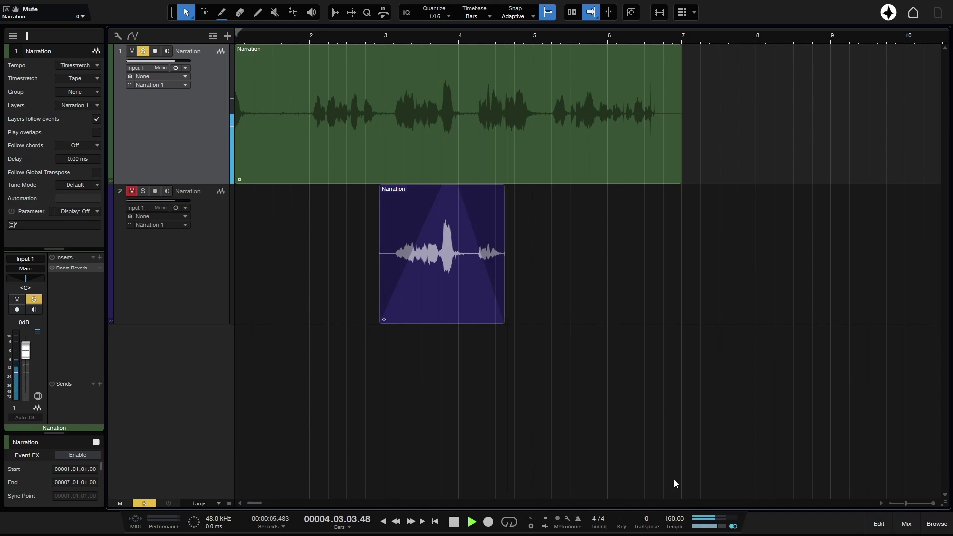
Step: Drag the tempo up to 278 BPM, replay from bar 2.5, and select the first Narration track
{"action": "left_click_drag", "start_coordinate": [670, 520], "coordinate": [666, 377]}
{"action": "left_click", "coordinate": [301, 38]}
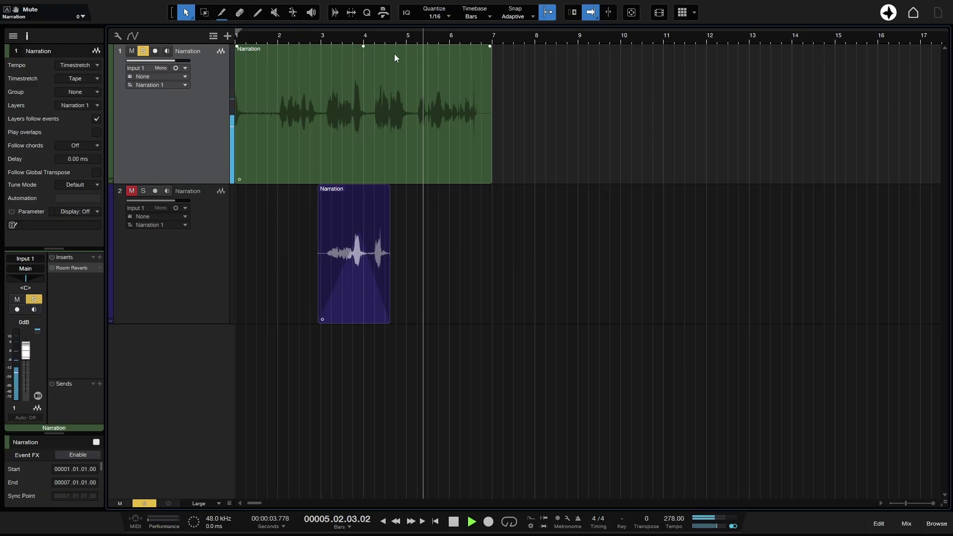
{"action": "key", "text": "space"}
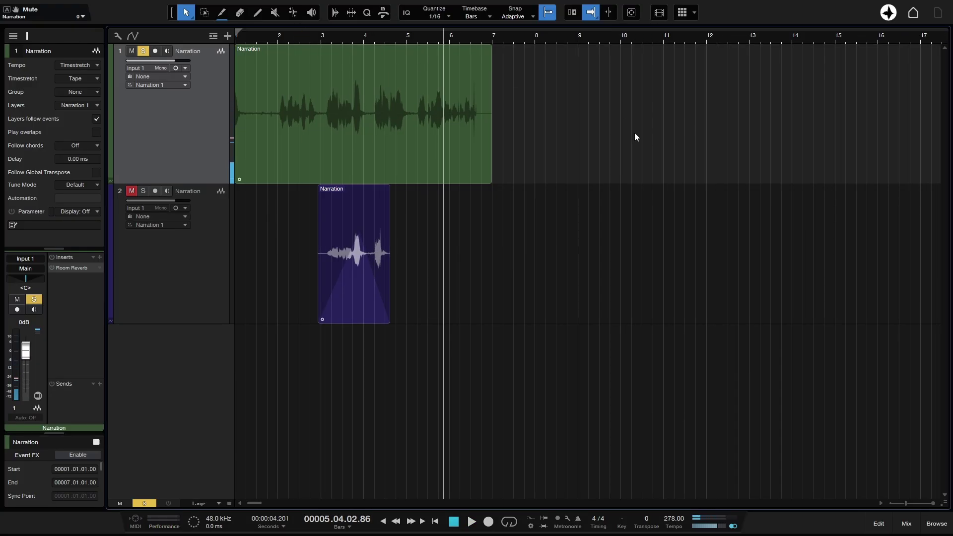
{"action": "left_click", "coordinate": [192, 135]}
Step: Set track 1's Timestretch to Drums - Elastique Pro and return to the song start
{"action": "left_click", "coordinate": [89, 79]}
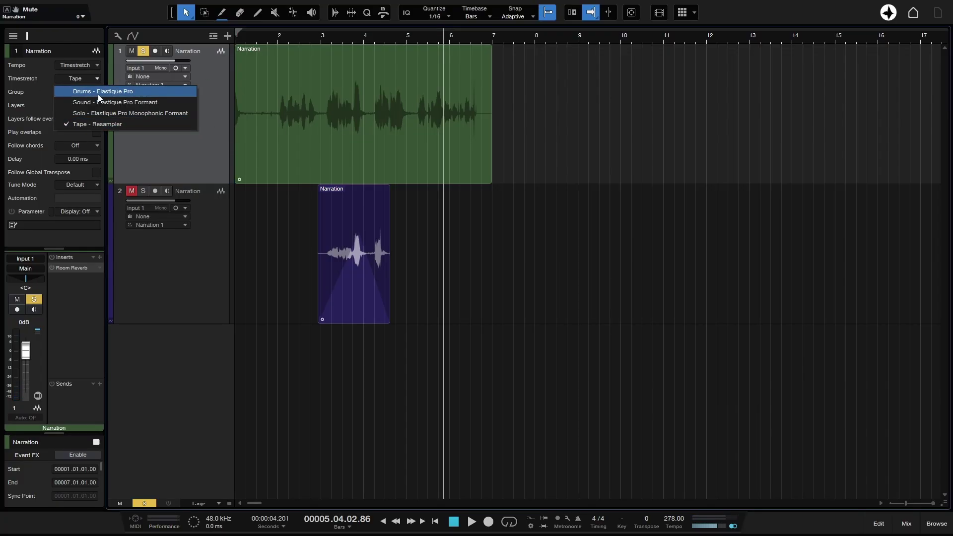
{"action": "left_click", "coordinate": [97, 93]}
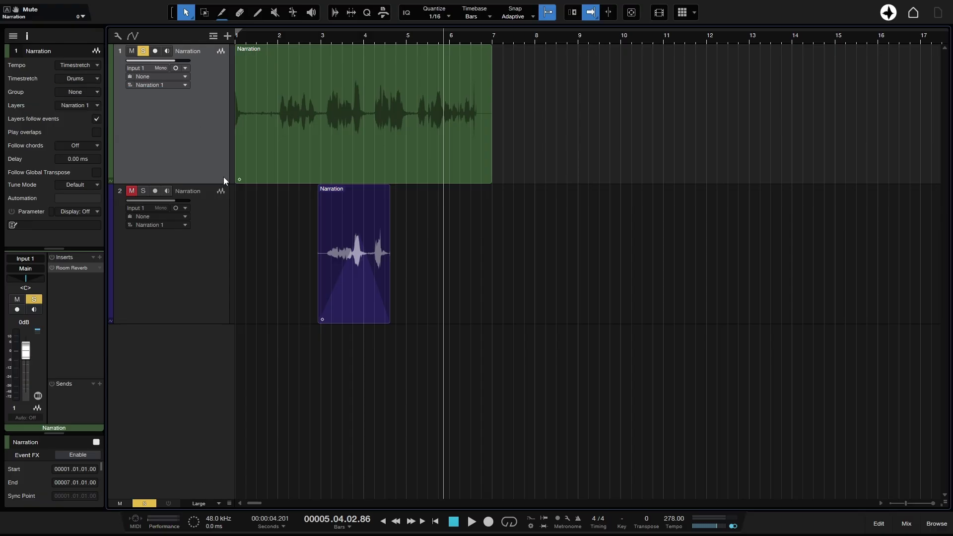
{"action": "key", "text": "comma"}
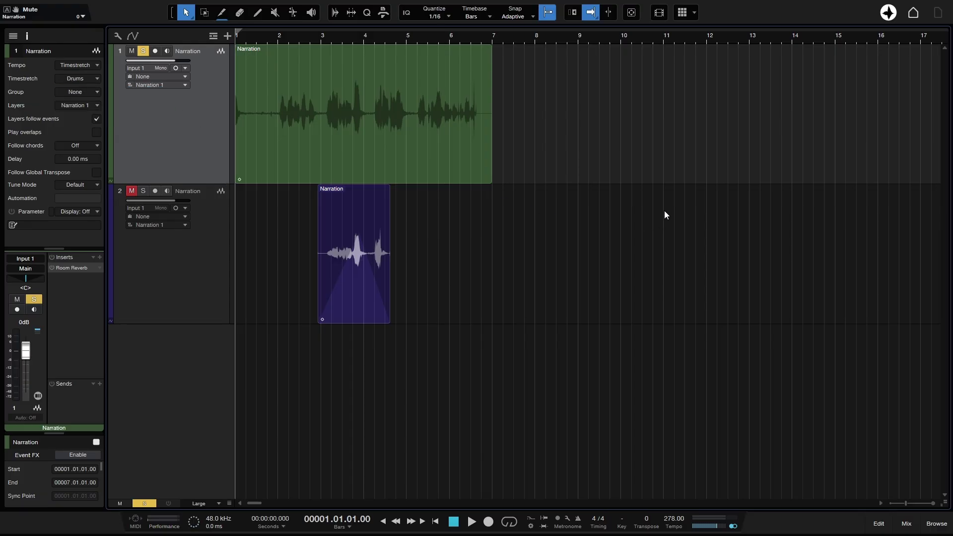